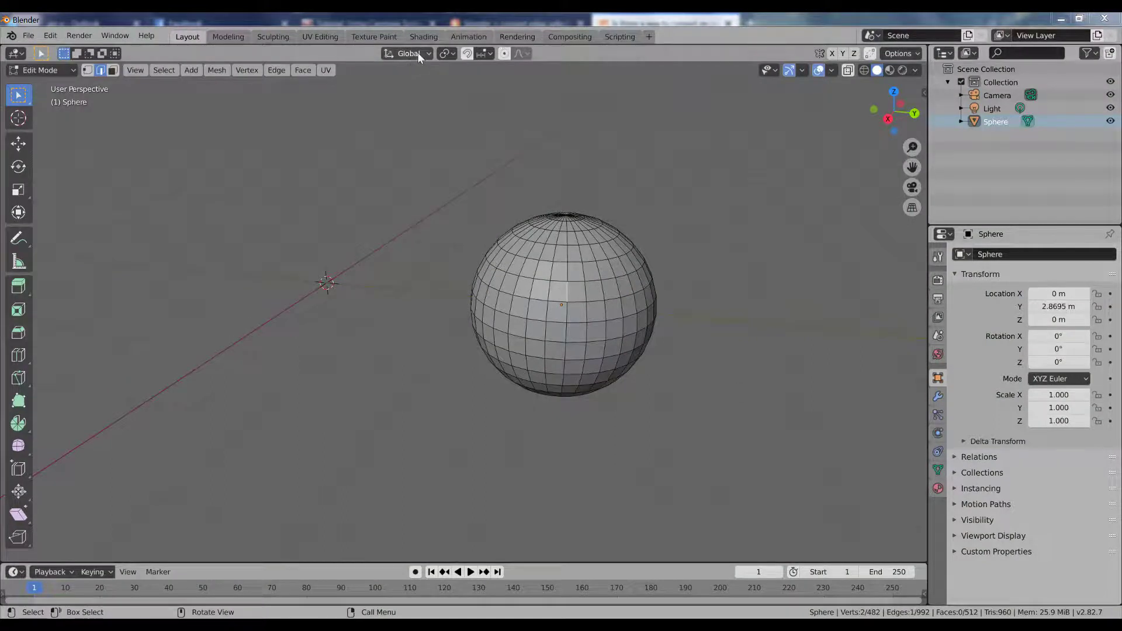
Check the transform orientation list and the edge menu, then clear the sphere's edge selection
click(418, 51)
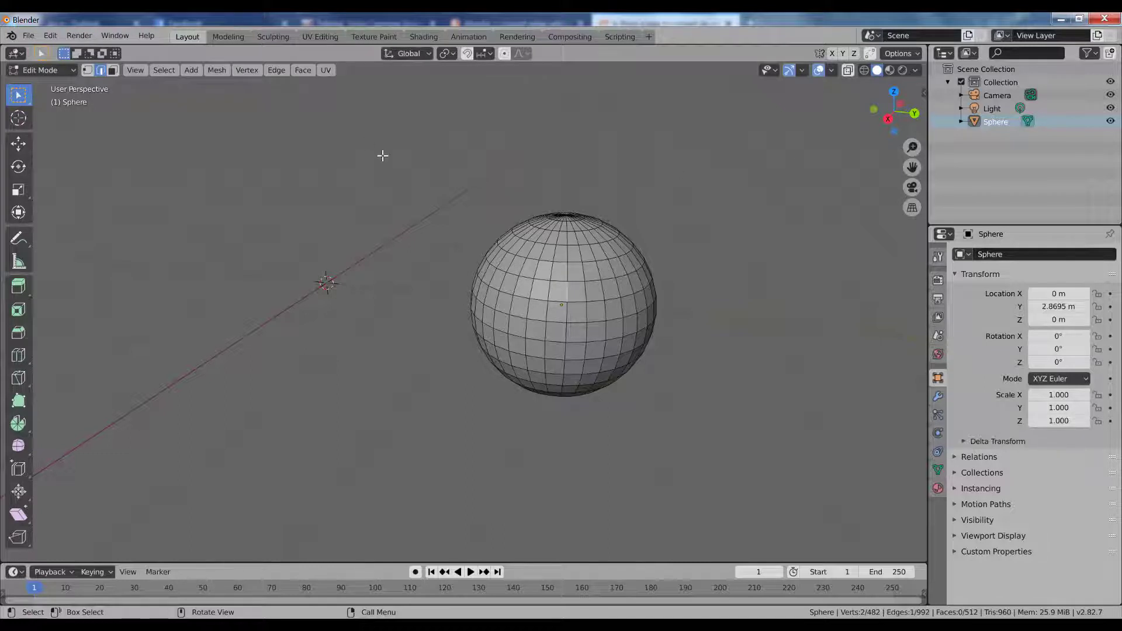
right_click(382, 156)
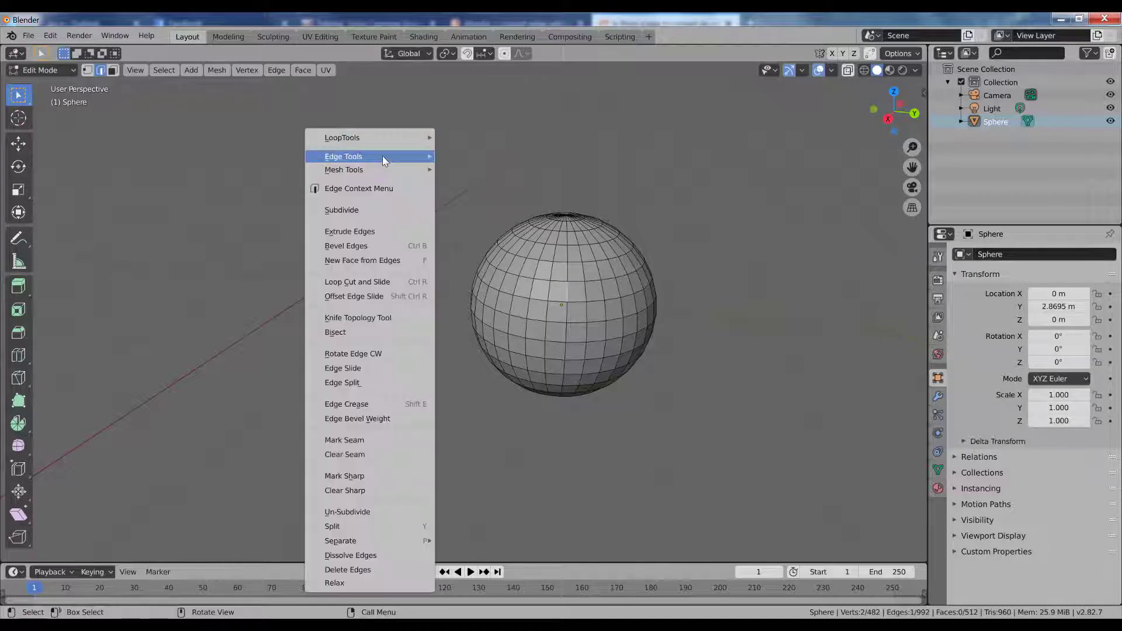
click(502, 101)
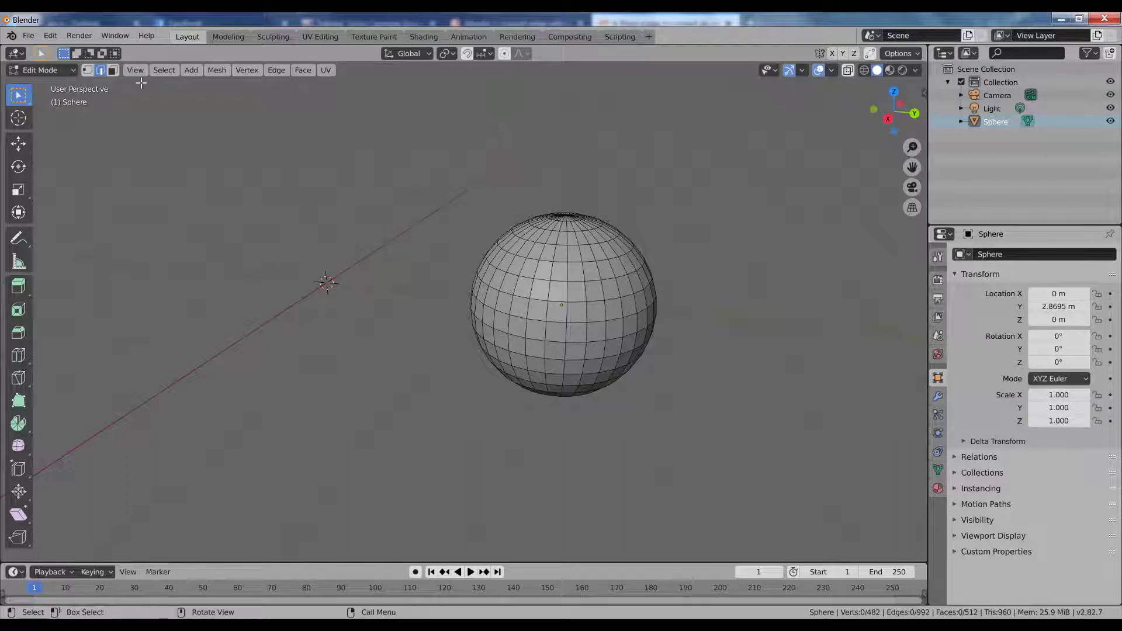
In Object Mode, move the sphere with the Move tool to X -1.7312 m, Y 3.0905 m, Z 0 m
key(Tab)
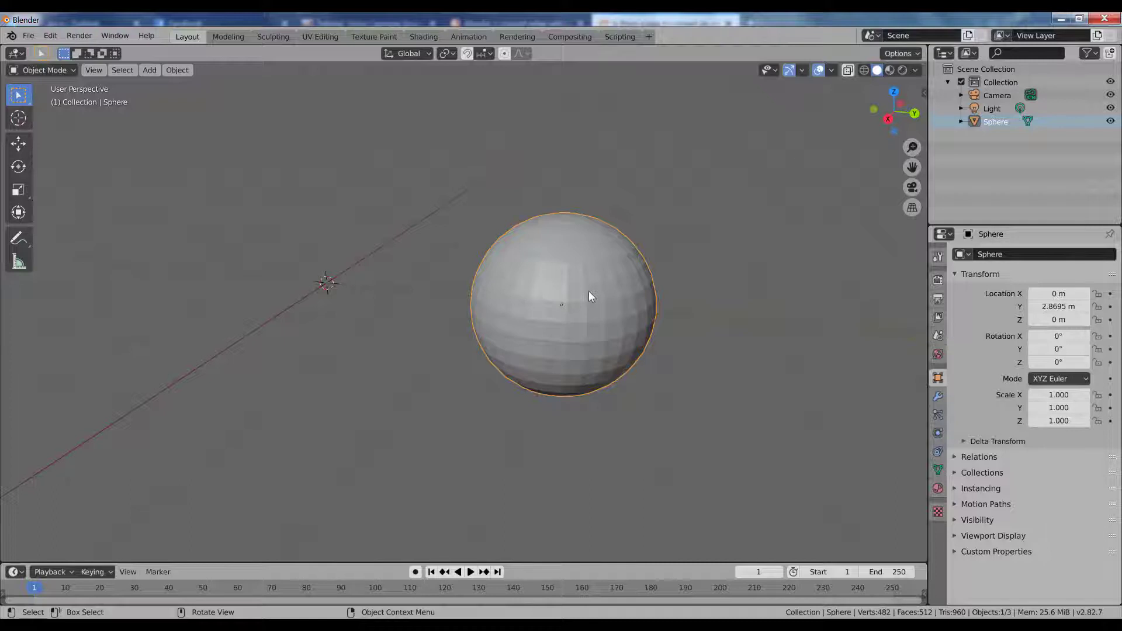
key(shift+space)
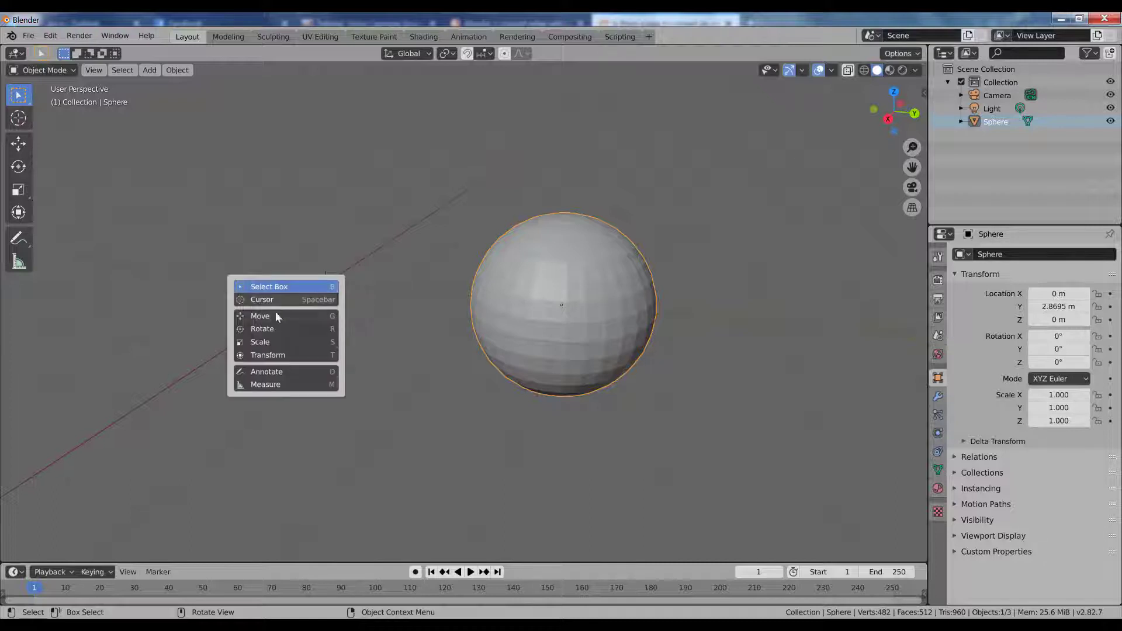
click(275, 316)
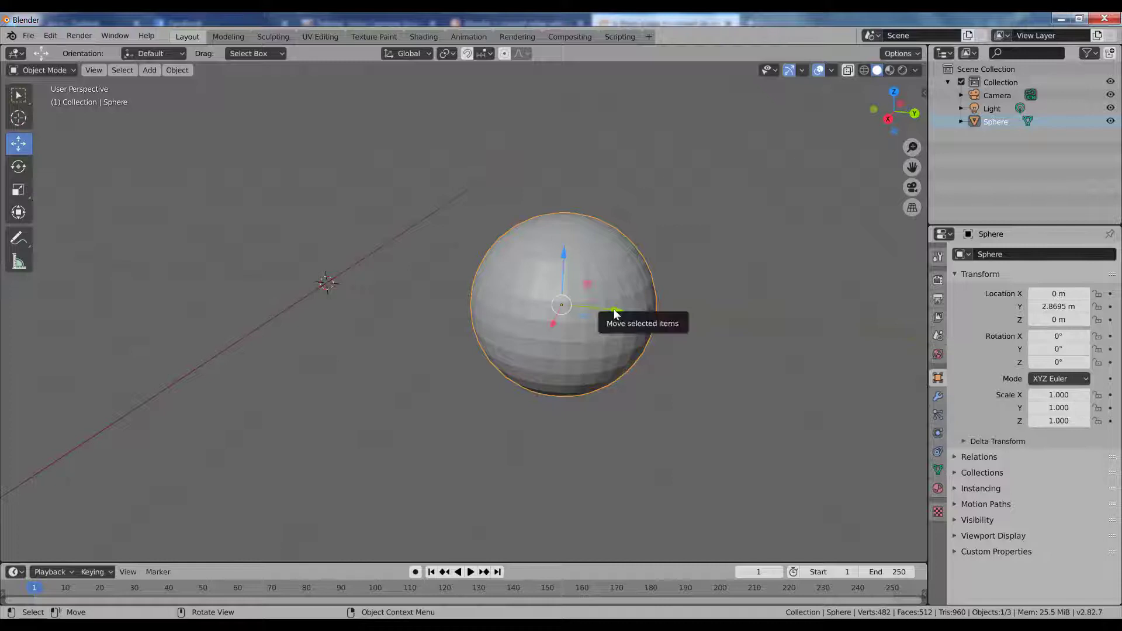
mouse_move(619, 314)
mouse_down()
mouse_move(756, 317)
mouse_move(518, 301)
mouse_move(640, 312)
mouse_up()
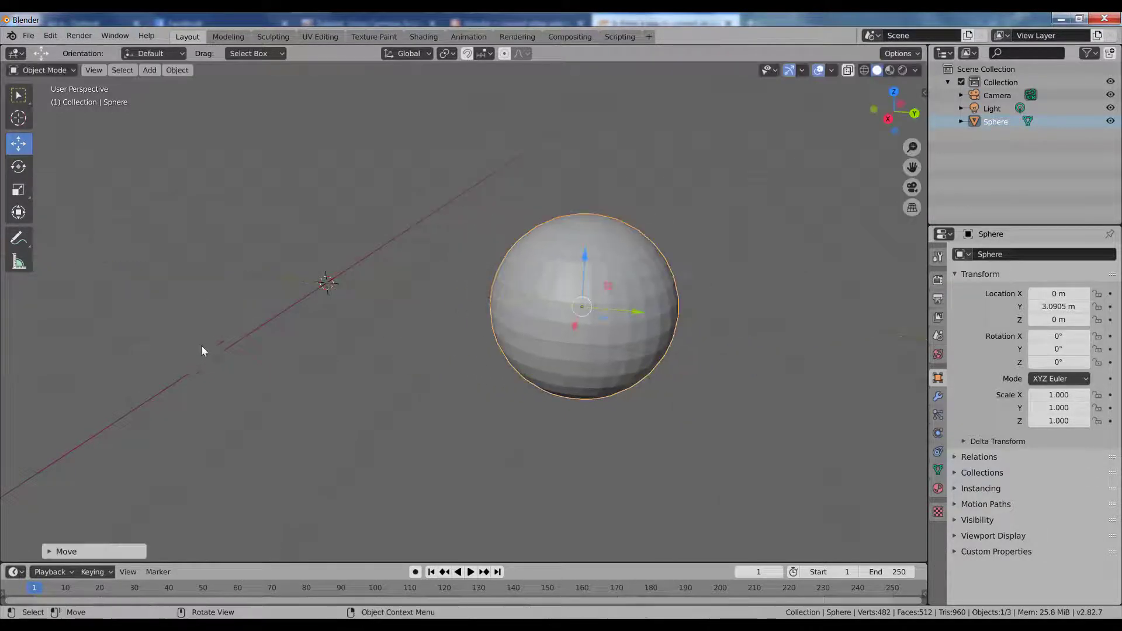
drag(573, 325, 606, 126)
key(ctrl+z)
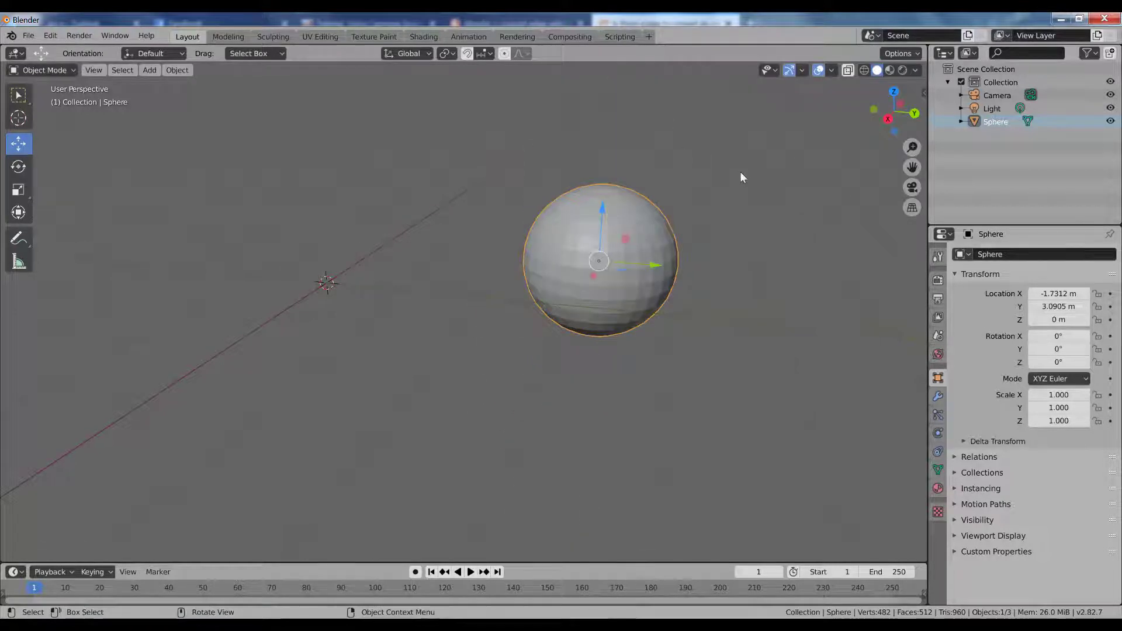
In 3ds Max, clear the sphere's polygon selection, return to Editable Poly, and maximize Perspective
key(alt+Tab)
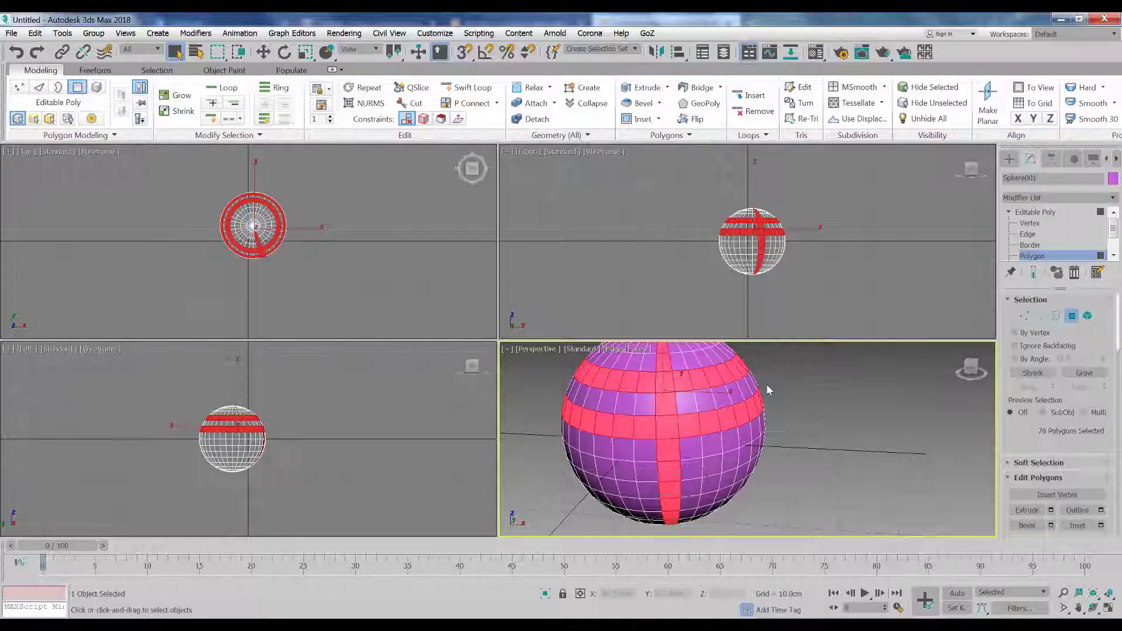
click(816, 422)
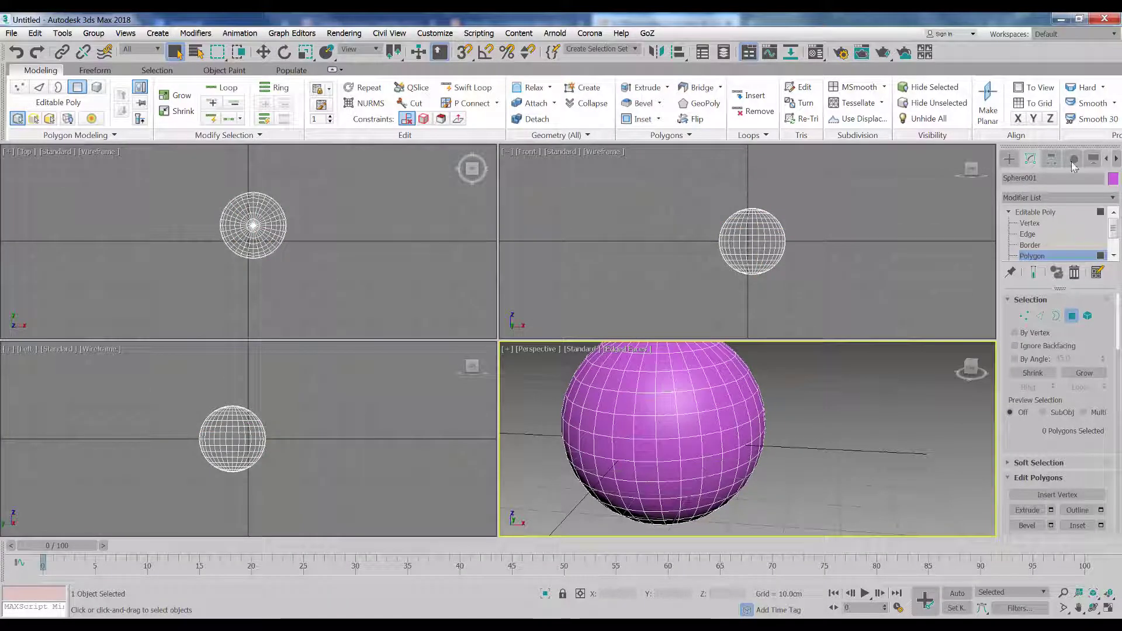
click(1051, 213)
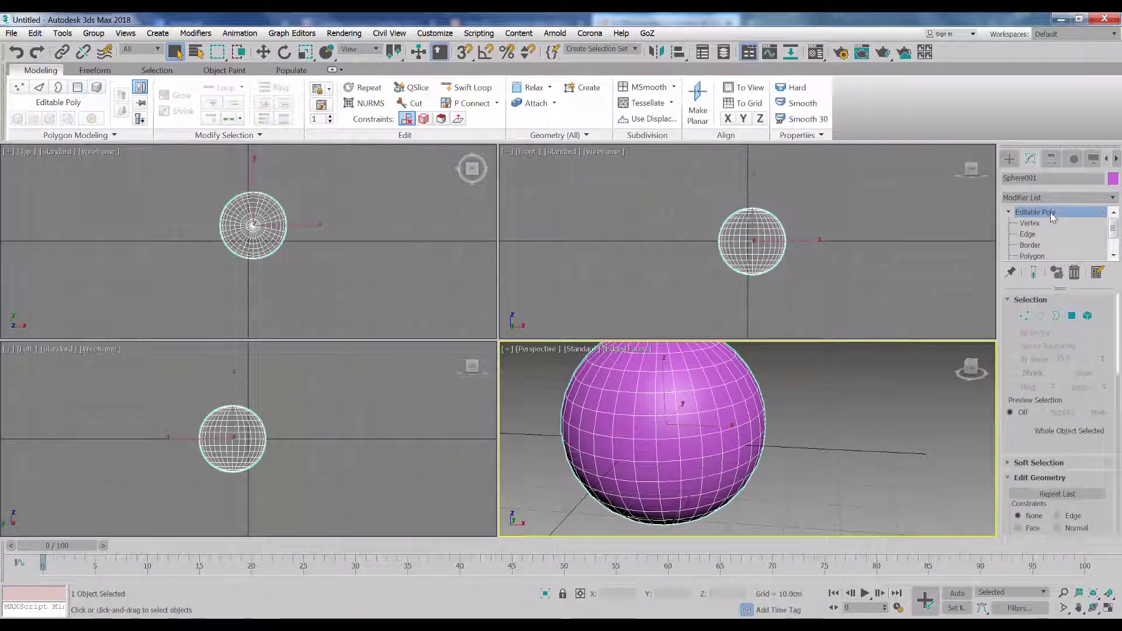
click(829, 428)
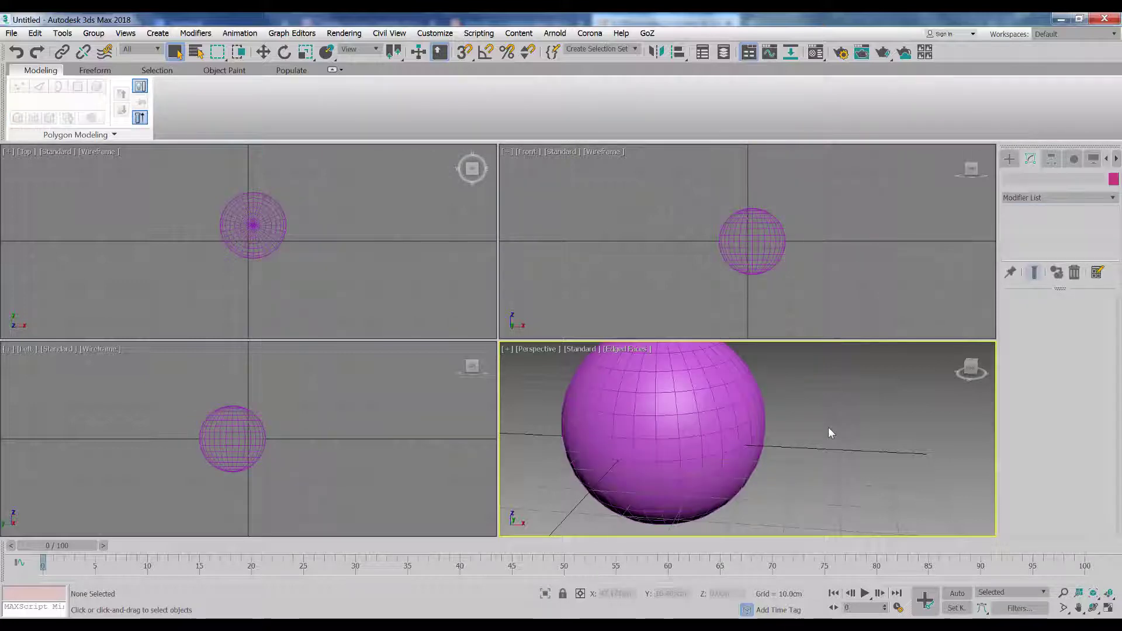
key(alt+w)
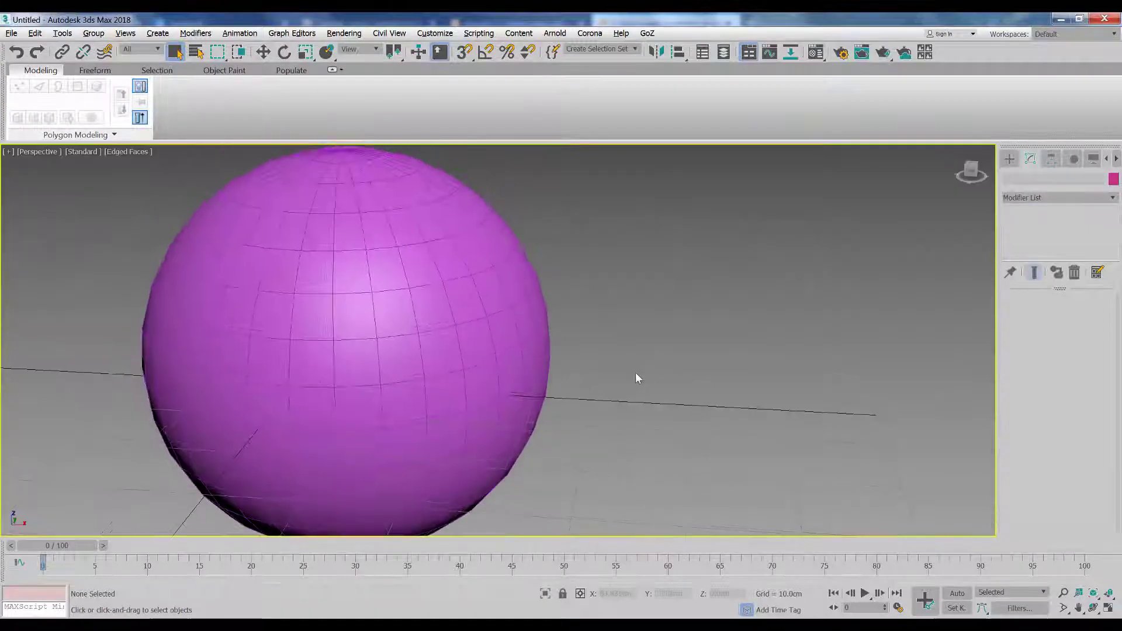
Zoom out, select the sphere, and check the reference coordinate list, keeping View
scroll(636, 373, down, 5)
click(522, 339)
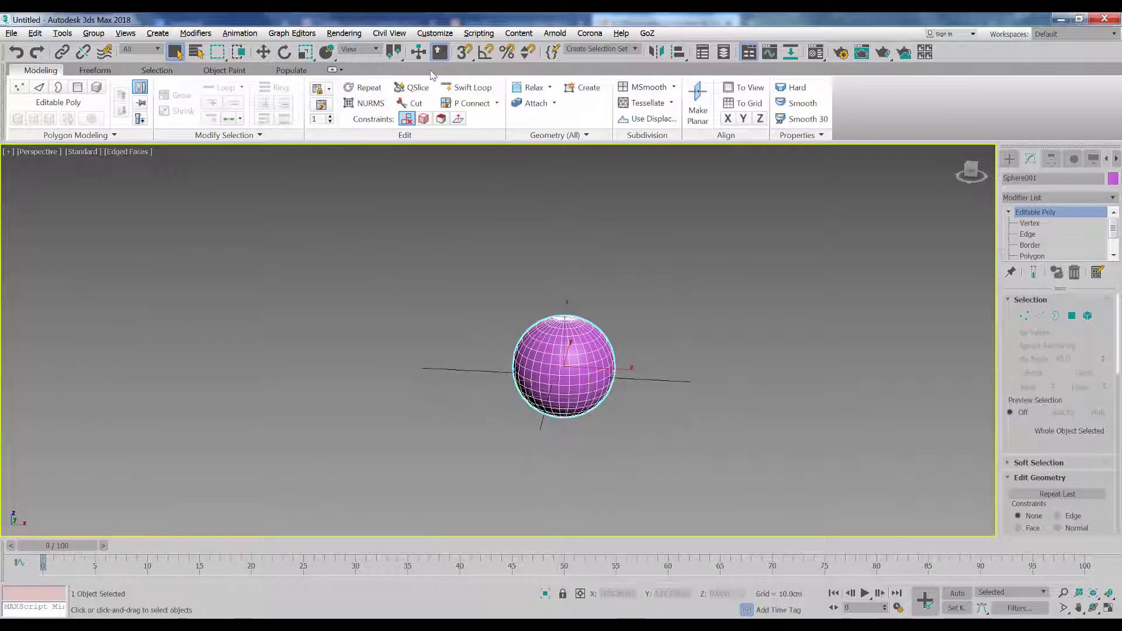
click(369, 53)
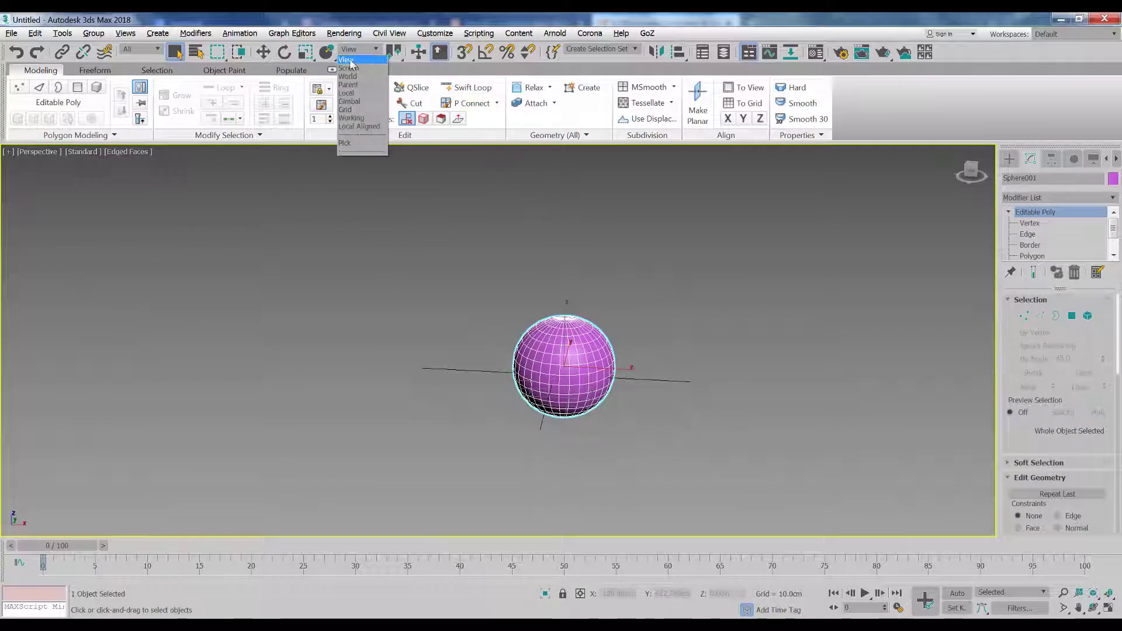
click(349, 60)
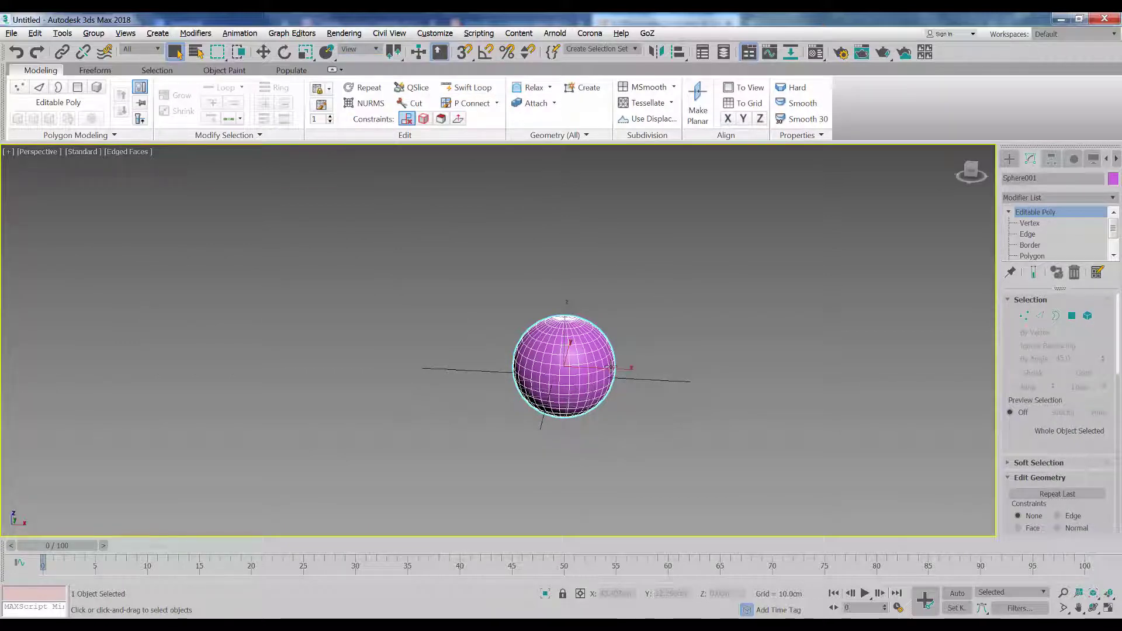
Test-move the sphere under View, then switch to Screen coordinates and test-move again, undoing it
key(w)
drag(611, 369, 716, 370)
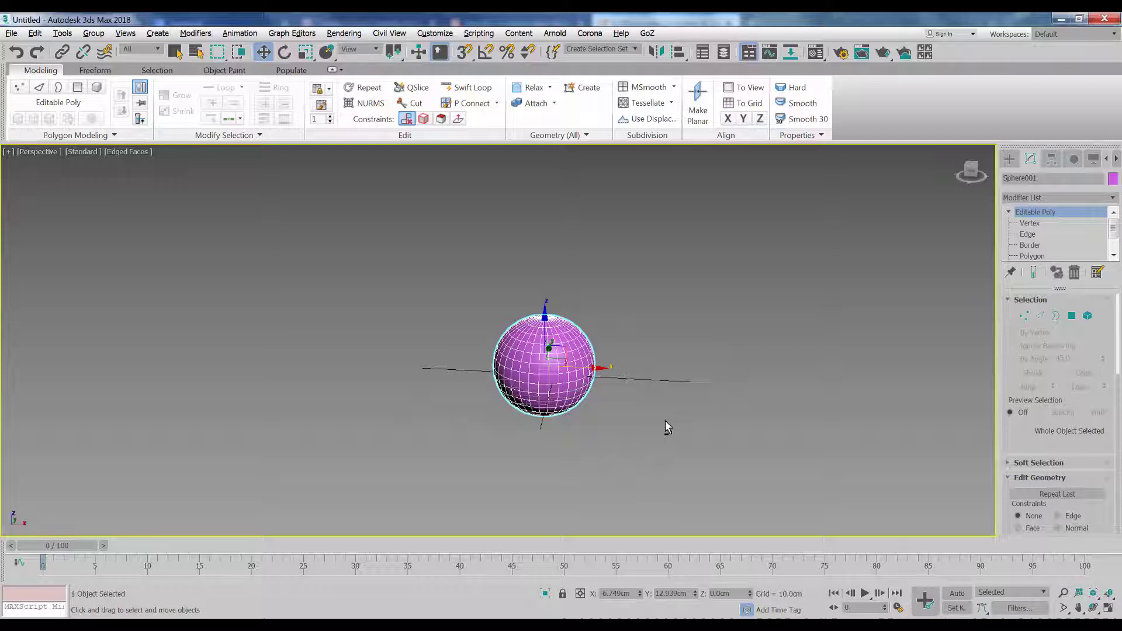
alt+middle_drag(665, 423, 567, 421)
click(370, 49)
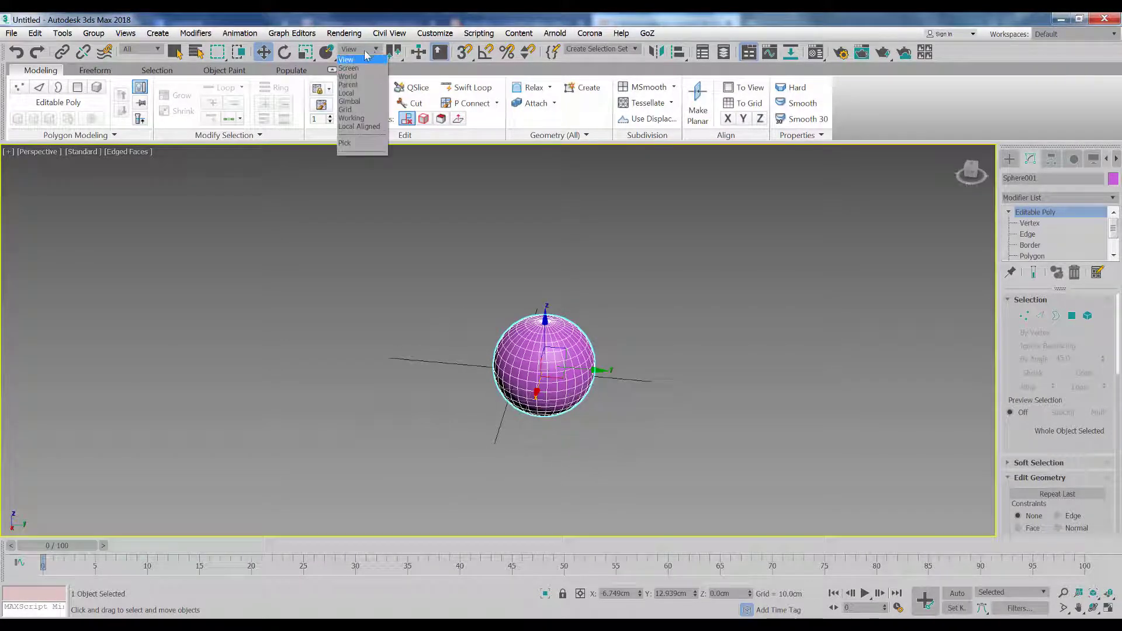
click(349, 68)
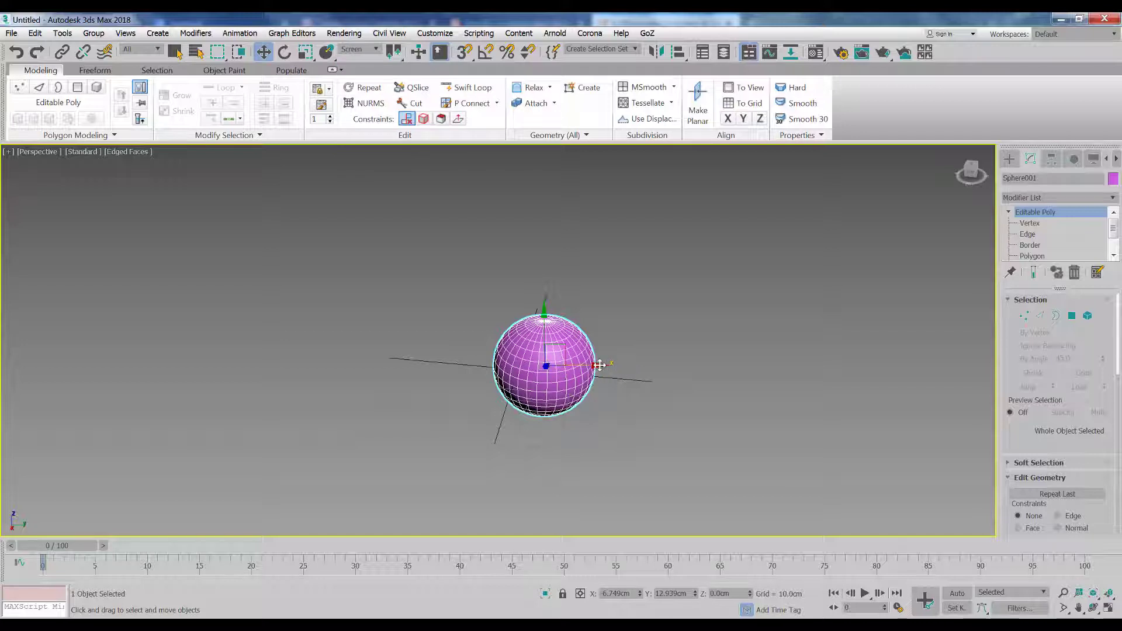
drag(600, 365, 742, 378)
key(ctrl+z)
Switch to World coordinates, reselect the sphere, and test-move it along Y before undoing
click(362, 49)
click(354, 77)
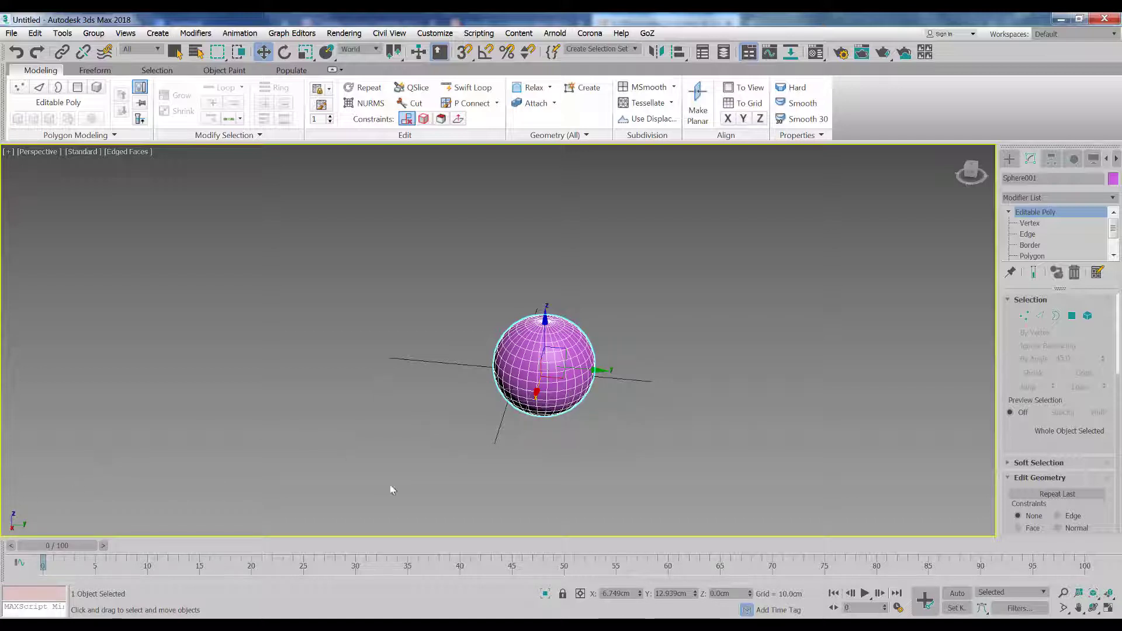
click(599, 377)
click(596, 373)
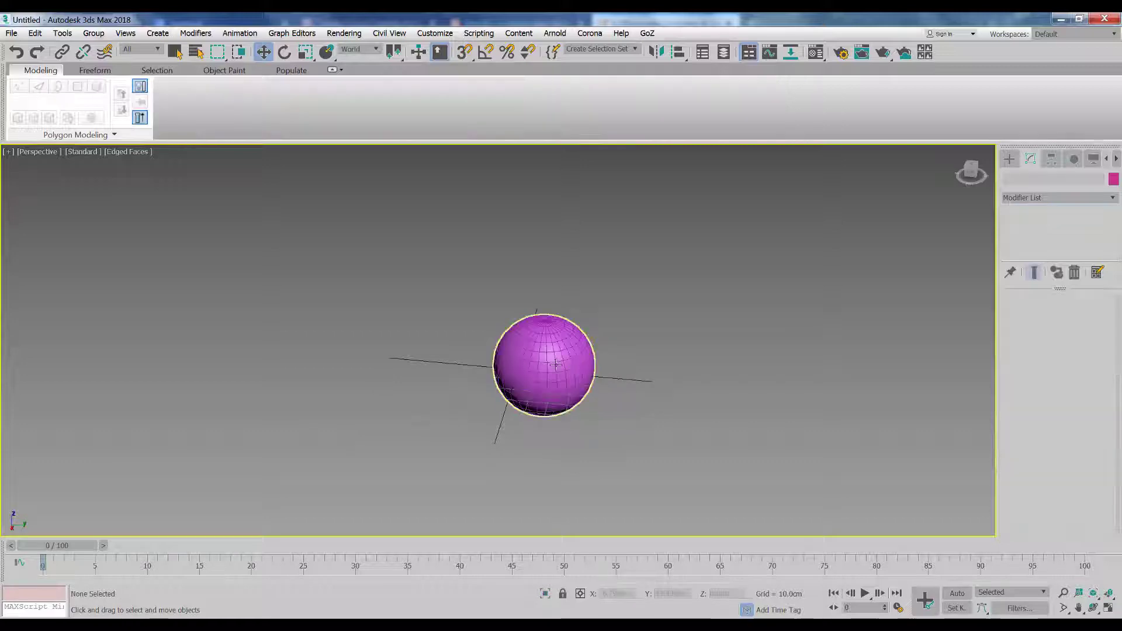
drag(596, 370, 753, 360)
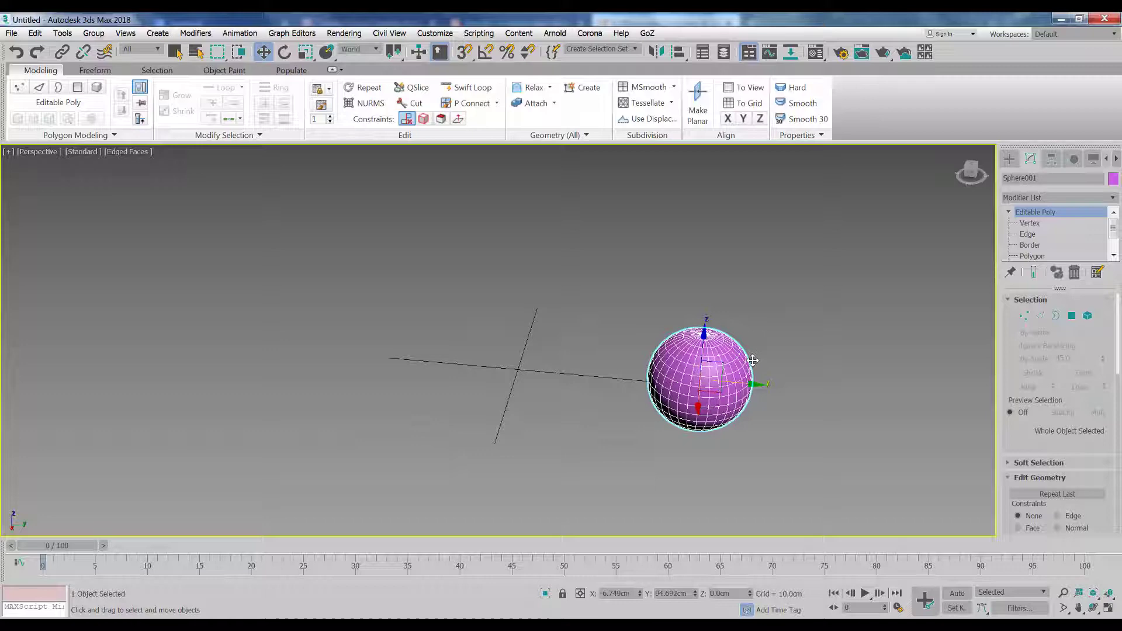
key(ctrl+z)
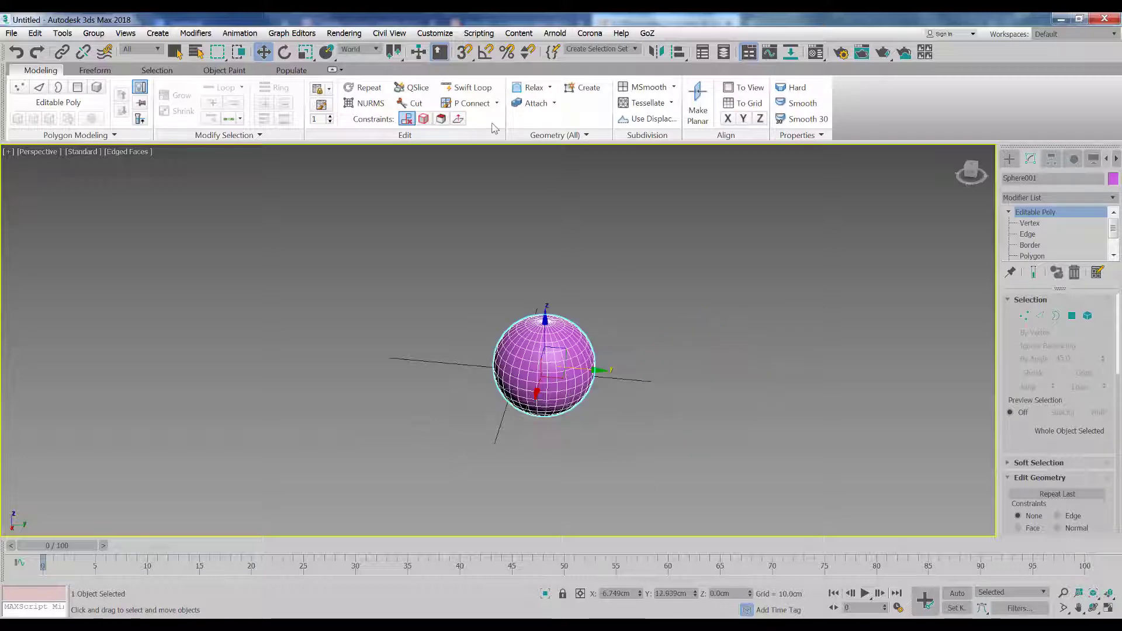
Set the reference coordinate system to Screen and reselect the sphere
click(359, 50)
click(350, 59)
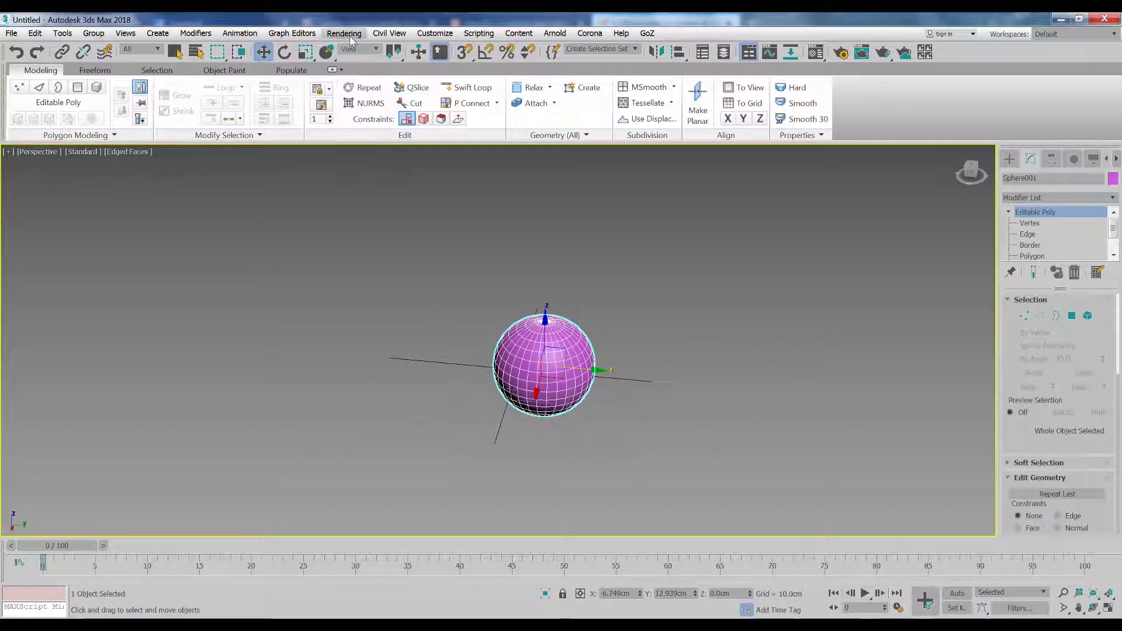
click(357, 49)
click(350, 68)
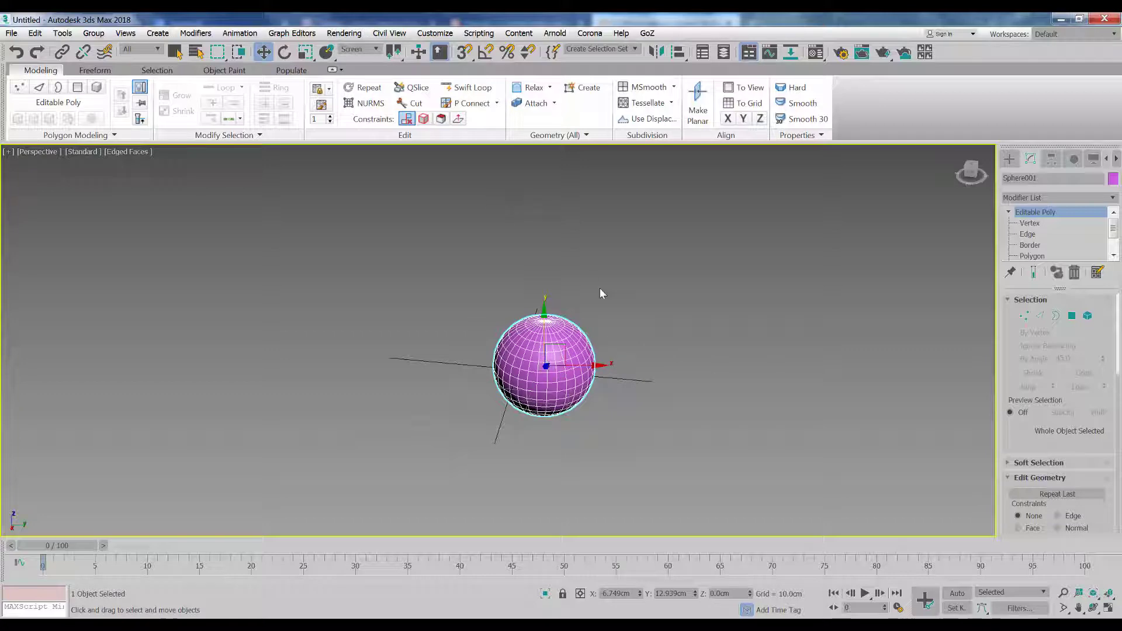
click(631, 302)
click(564, 349)
Enter Vertex sub-object mode, zoom in, and pick one vertex on the sphere's upper half
click(1030, 225)
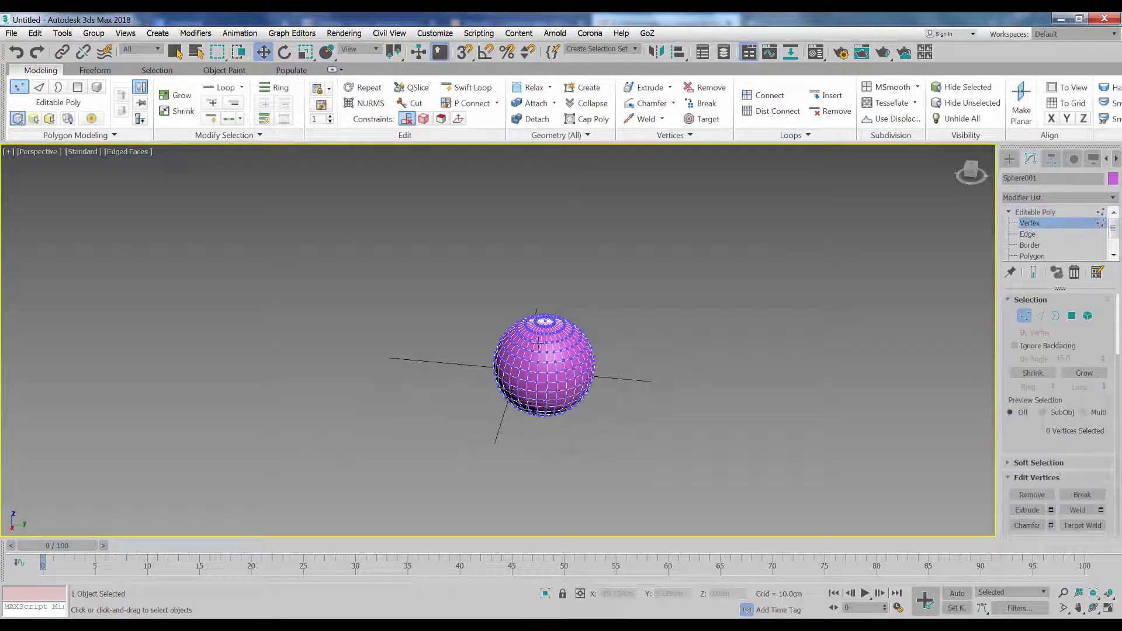
scroll(566, 350, up, 8)
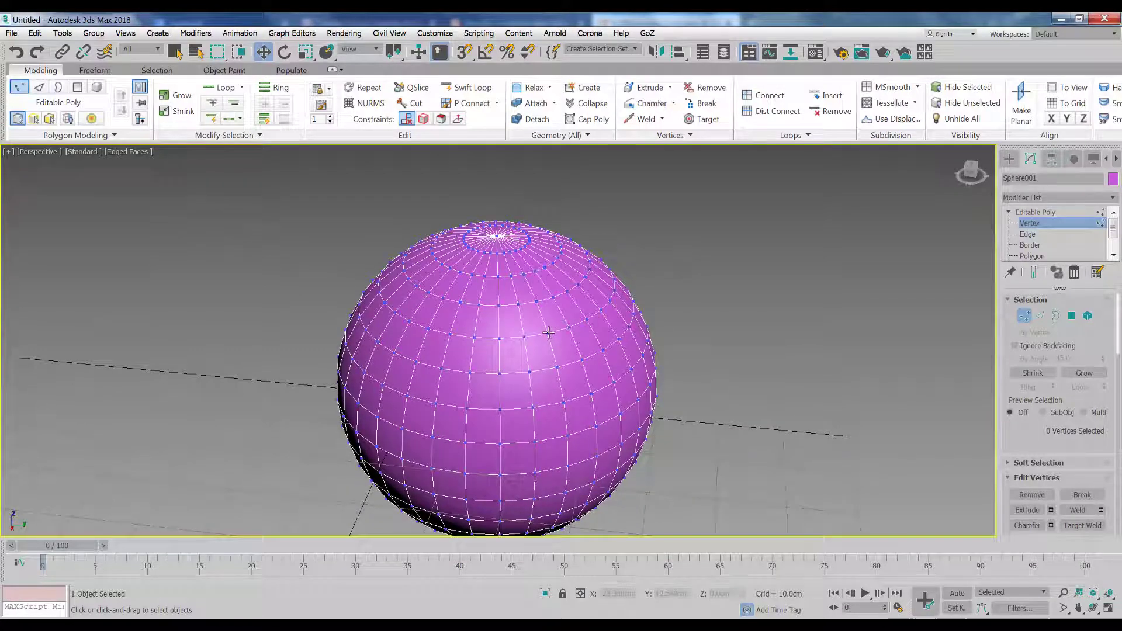
click(548, 333)
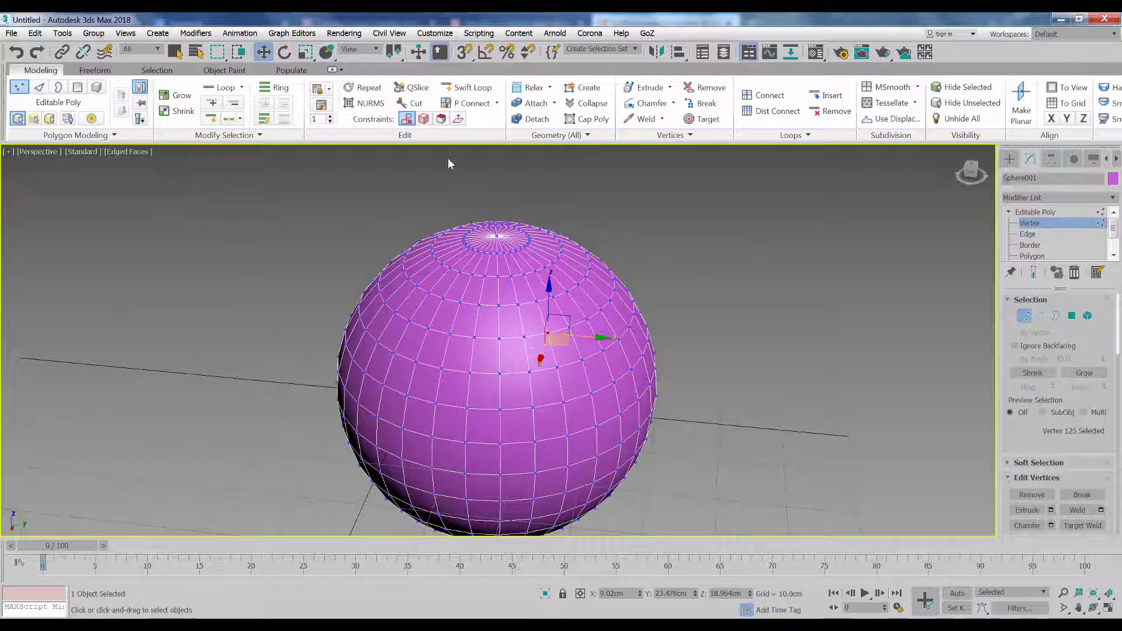
Set the reference coordinate system to Local and test-move the vertex, undoing the move
click(373, 52)
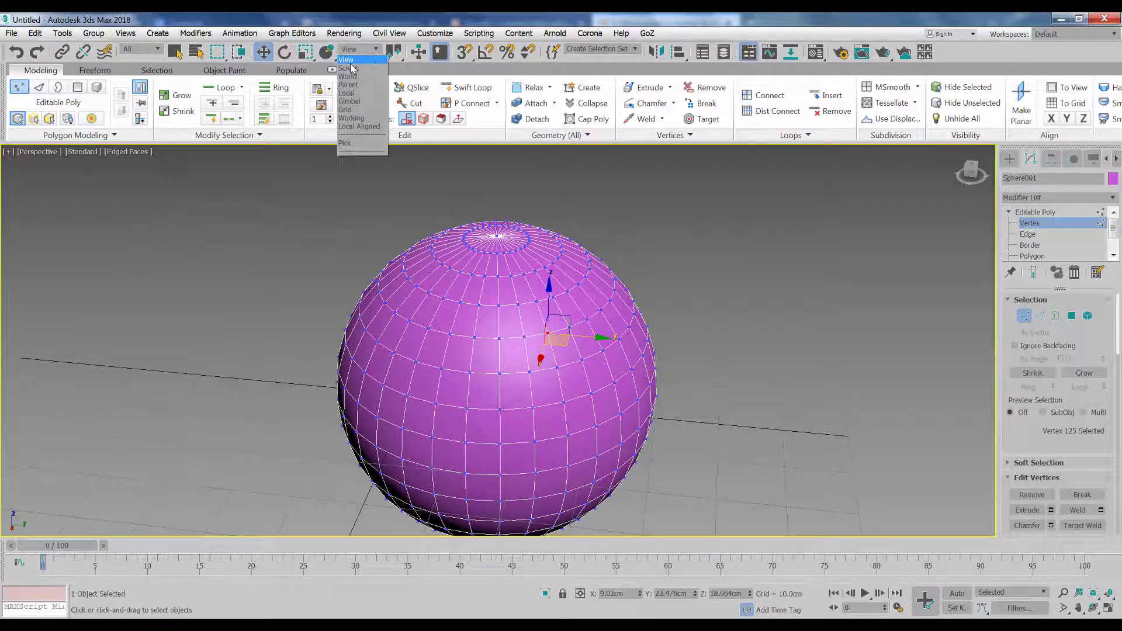
click(349, 93)
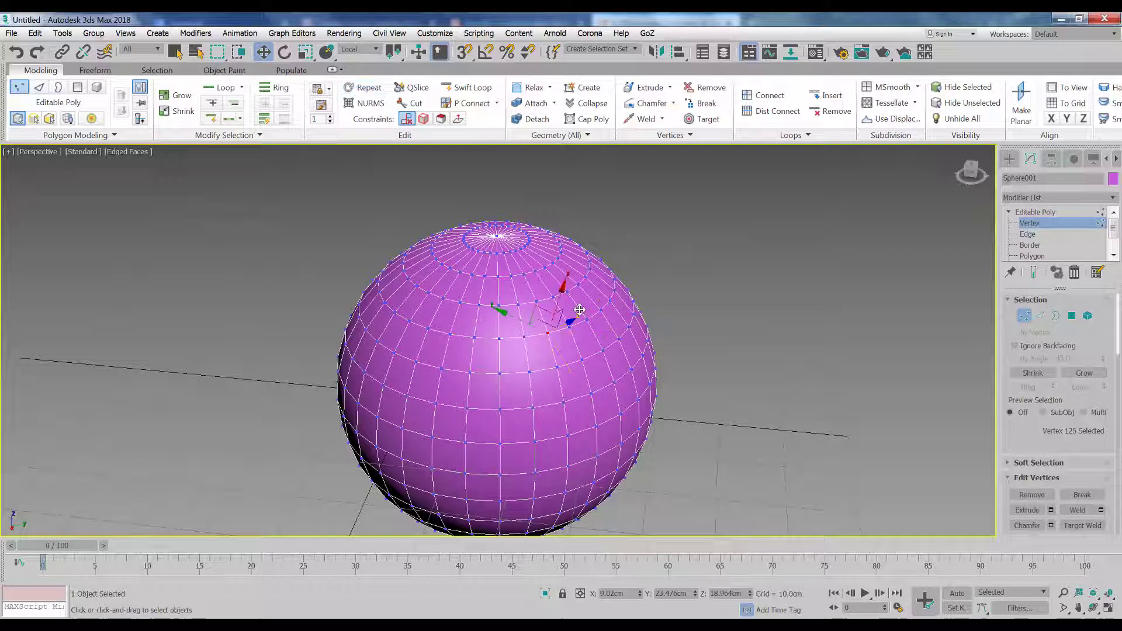
middle_drag(774, 441, 690, 421)
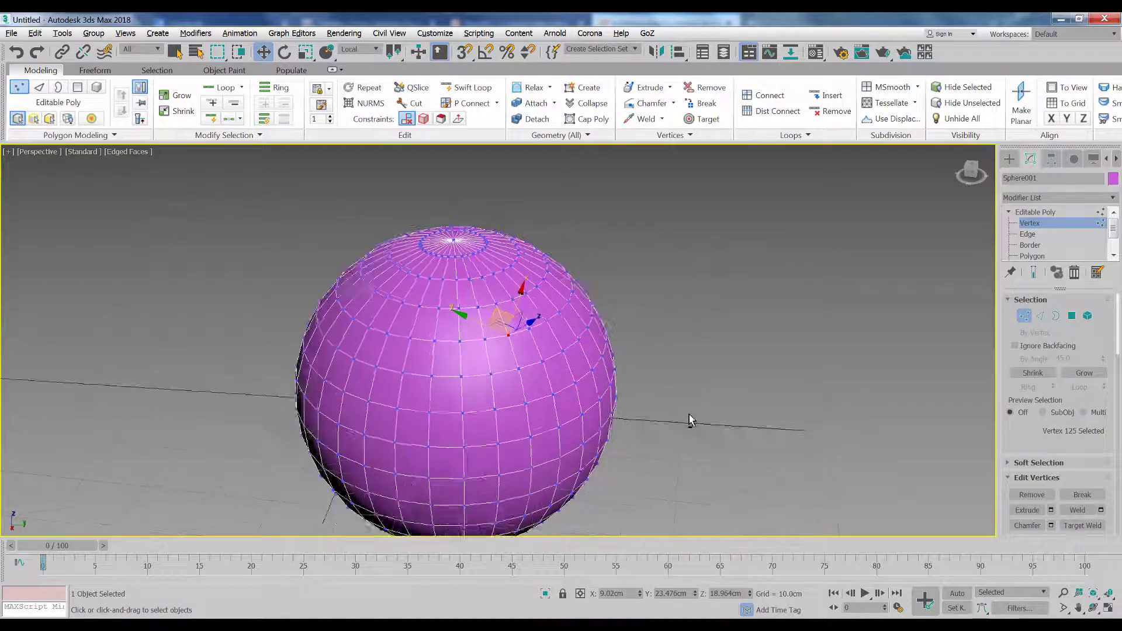
scroll(690, 421, up, 2)
scroll(607, 321, up, 3)
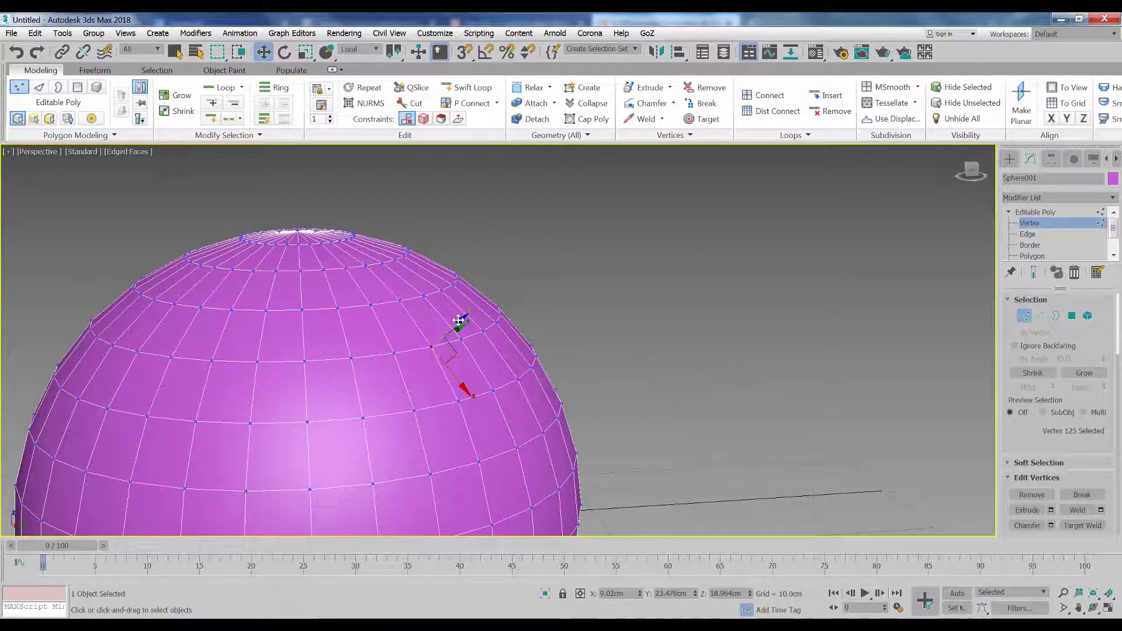
mouse_move(459, 321)
mouse_down()
mouse_move(464, 311)
mouse_move(461, 327)
mouse_up()
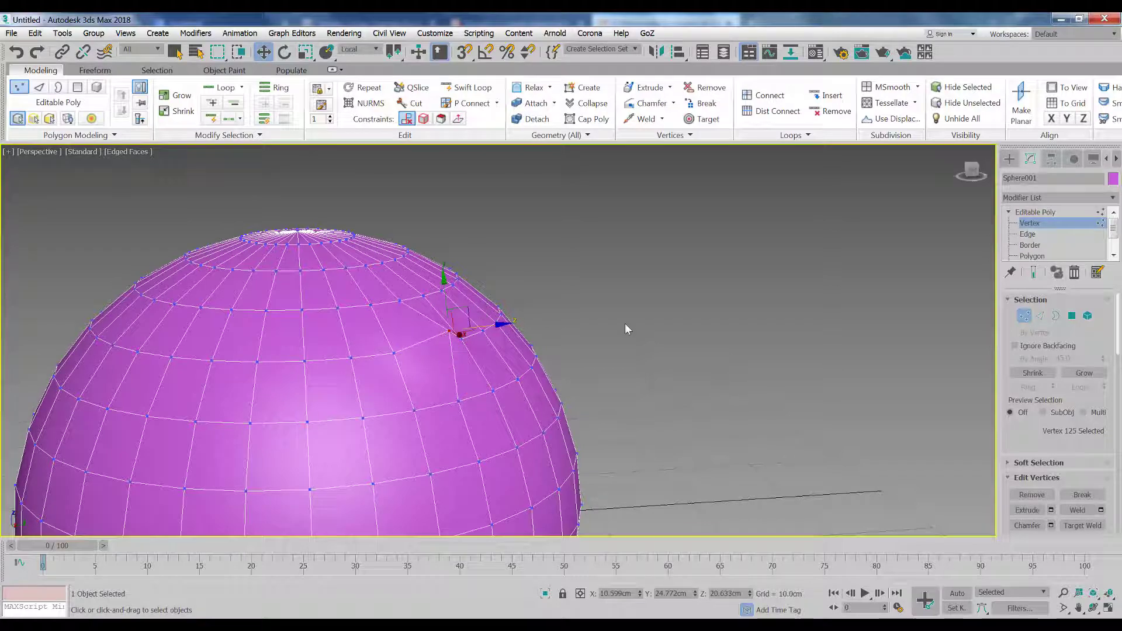
key(ctrl+z)
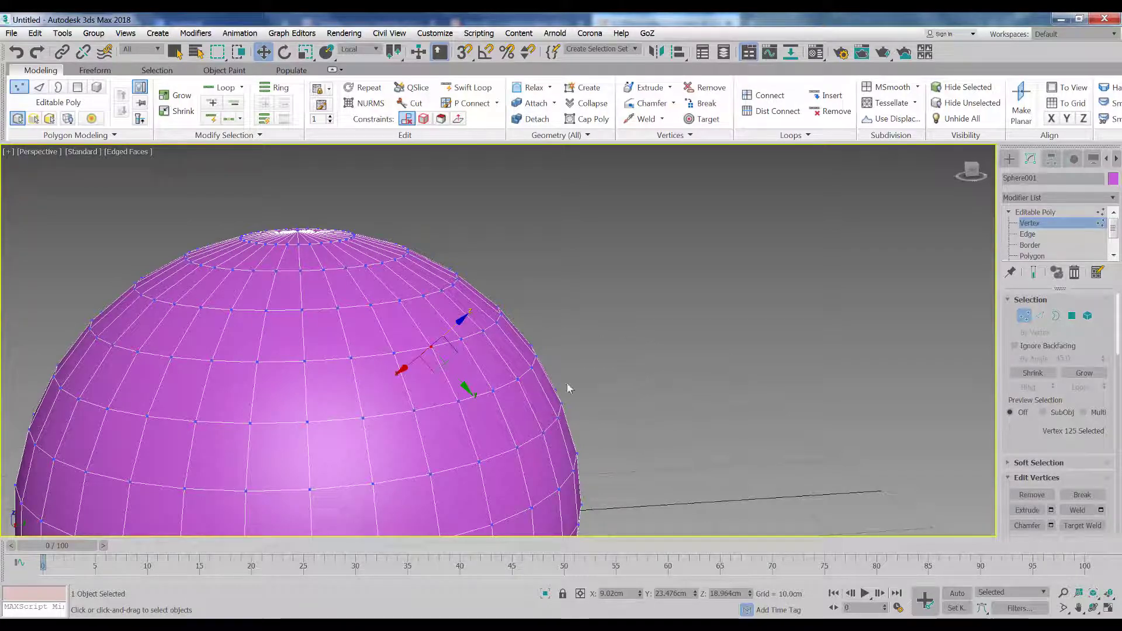
alt+middle_drag(571, 396, 409, 346)
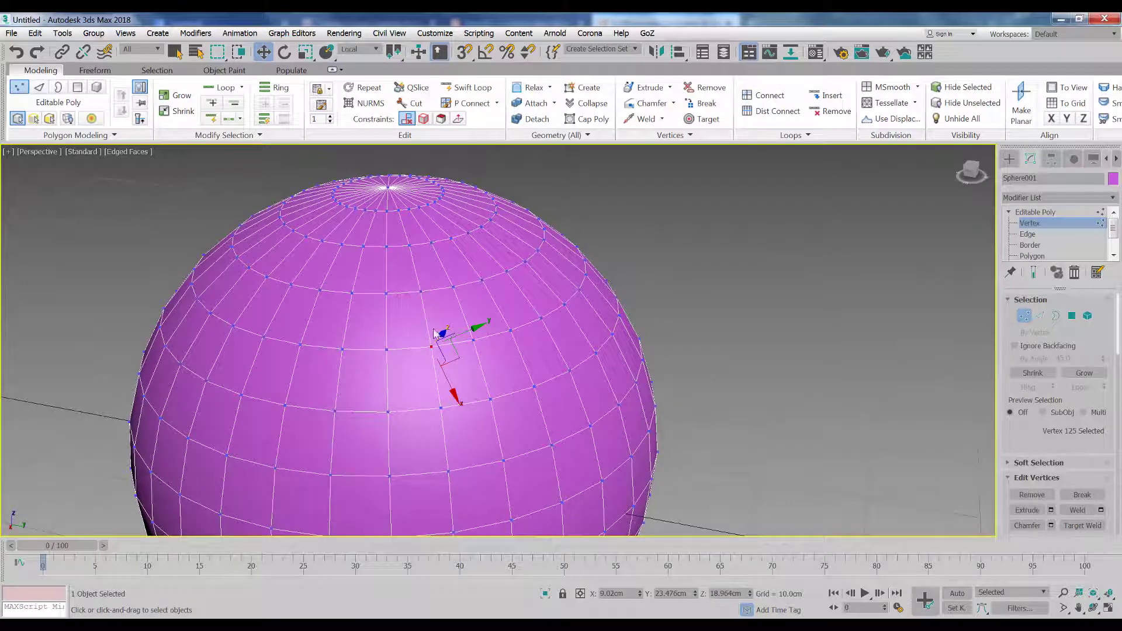
Switch vertex 125's reference coordinates from Local to View, then to Screen, and orbit the view
click(370, 51)
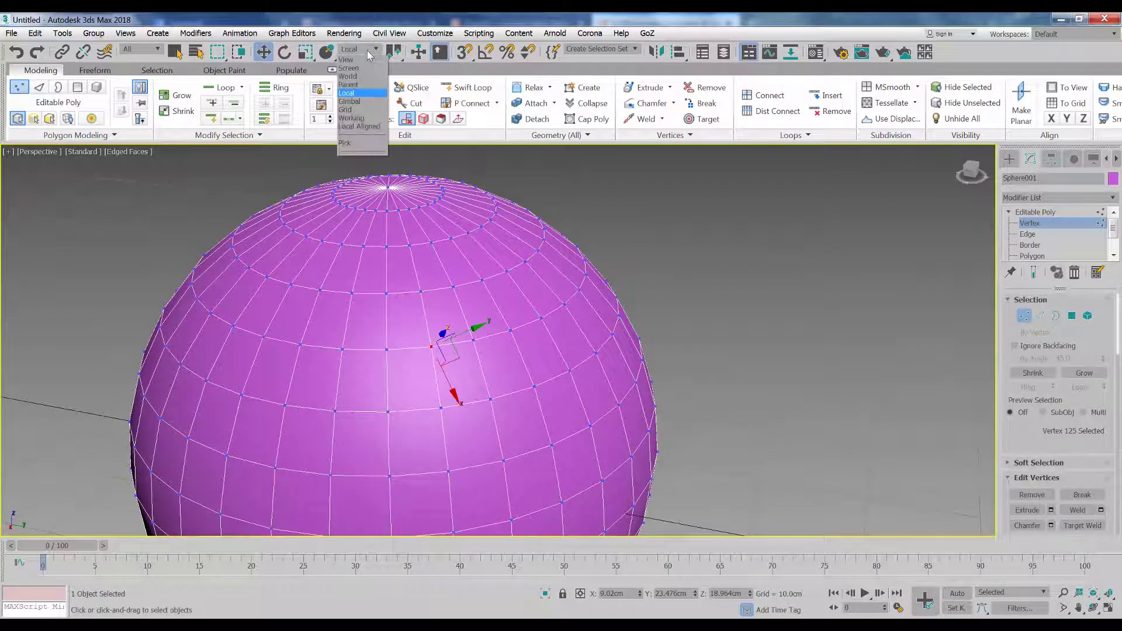
click(349, 60)
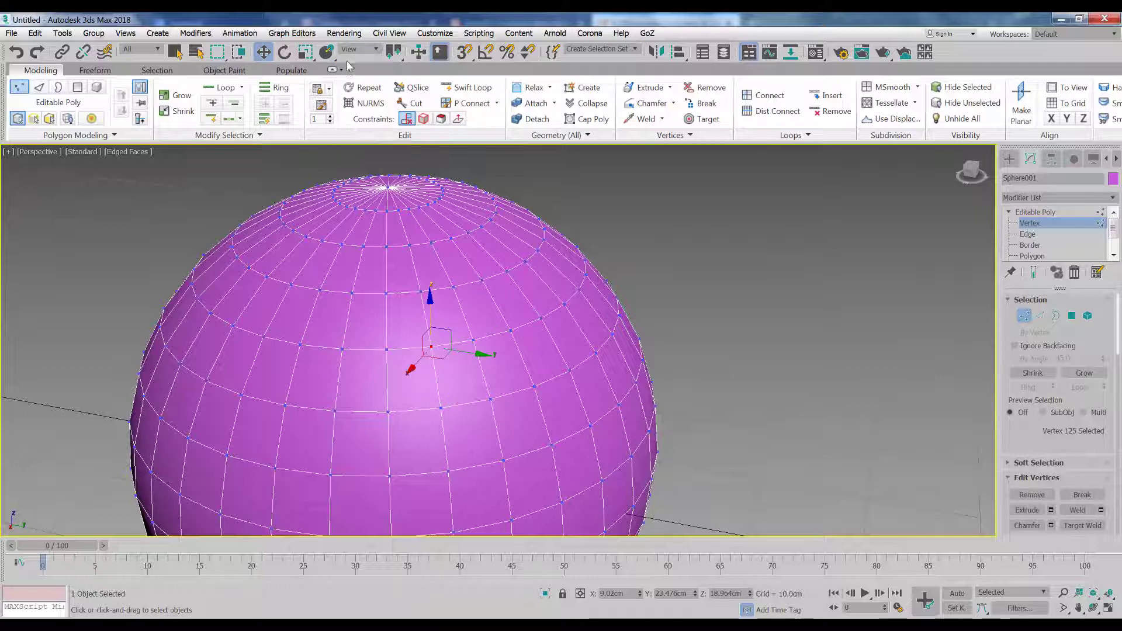
click(358, 50)
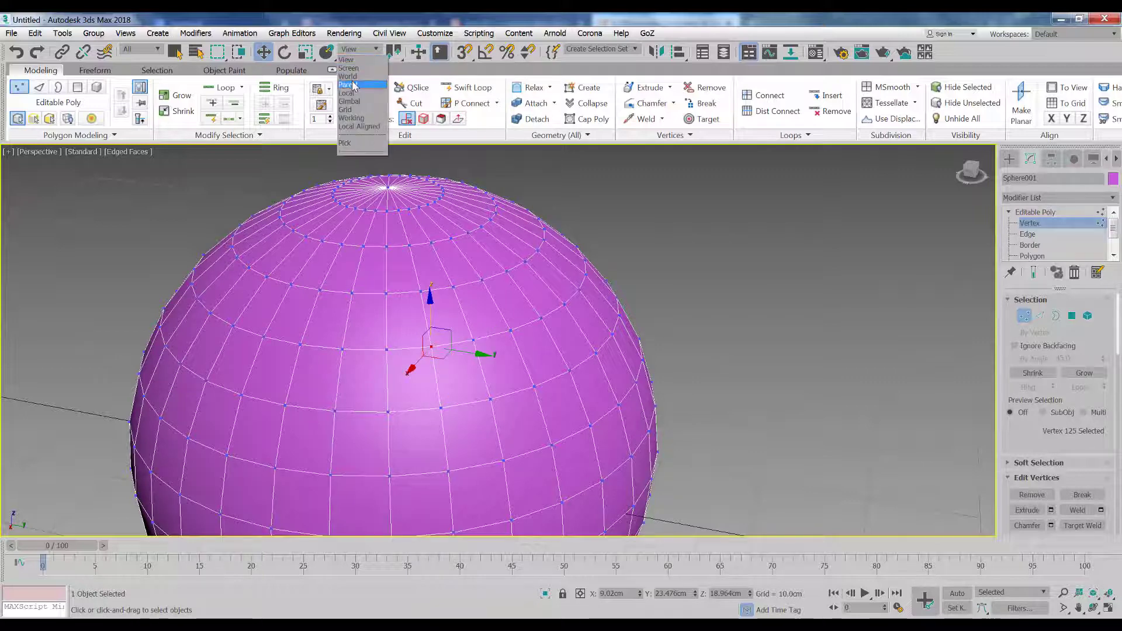
click(353, 68)
alt+middle_drag(376, 326, 382, 355)
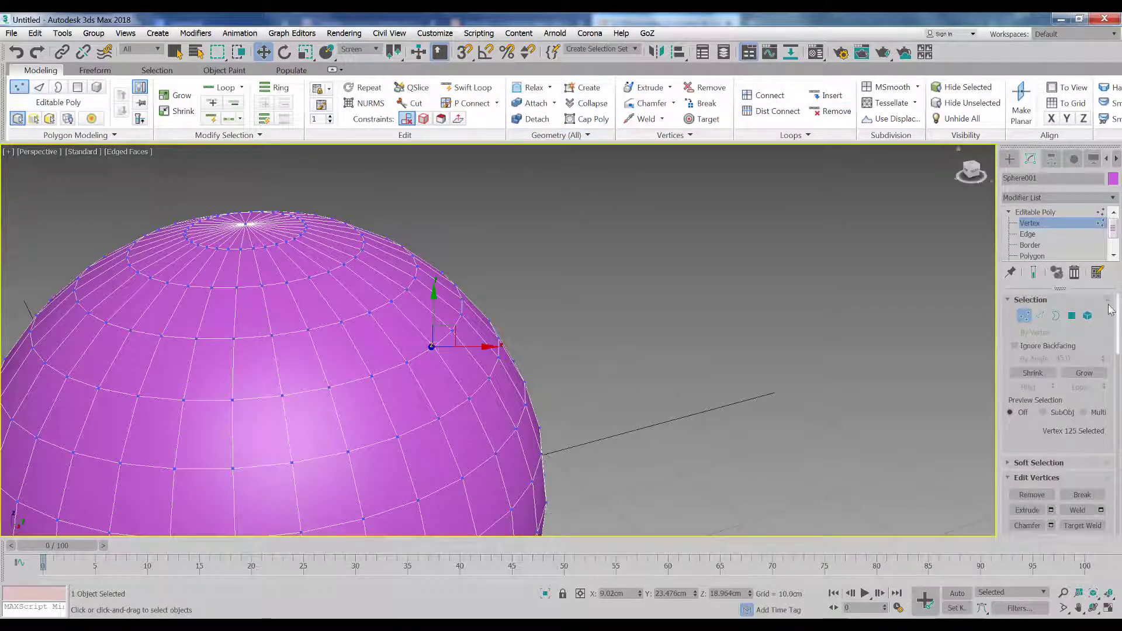
With Face constraint on, slide the vertex along Y to X 9.338, Y 24.081, Z 17.672 cm
drag(1111, 310, 1120, 386)
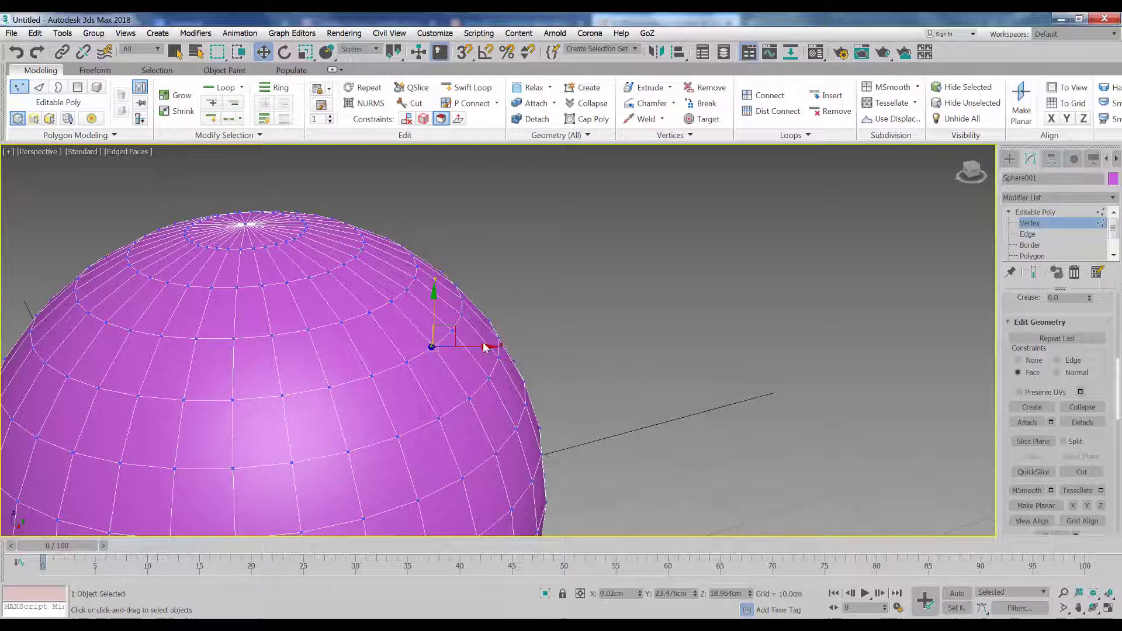
alt+middle_drag(419, 334, 446, 325)
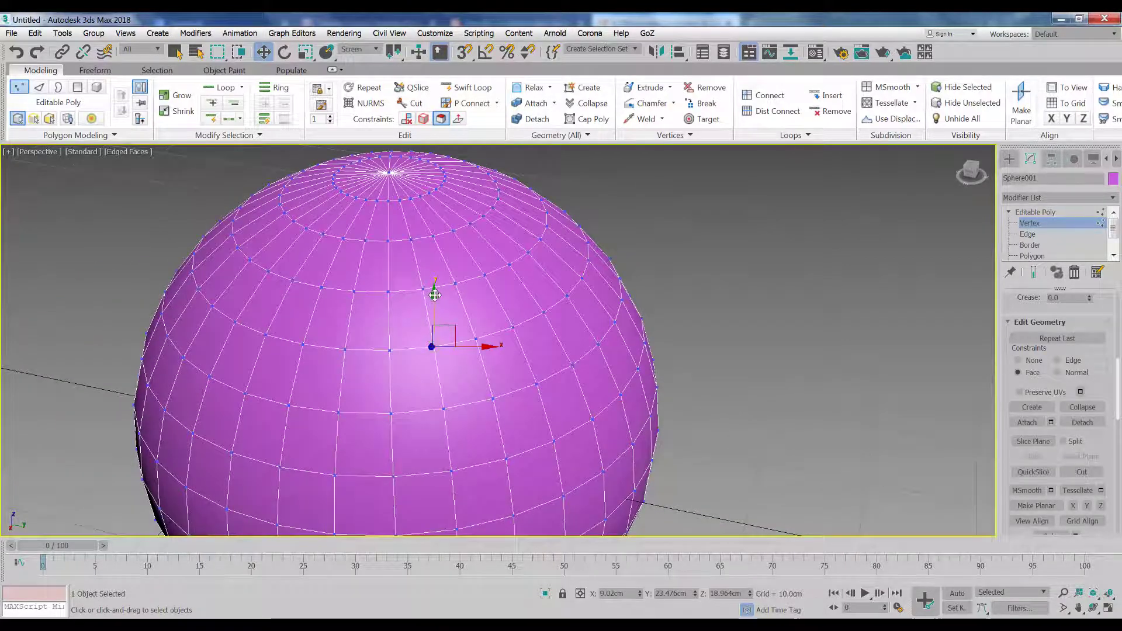
drag(435, 295, 431, 266)
alt+middle_drag(395, 376, 431, 268)
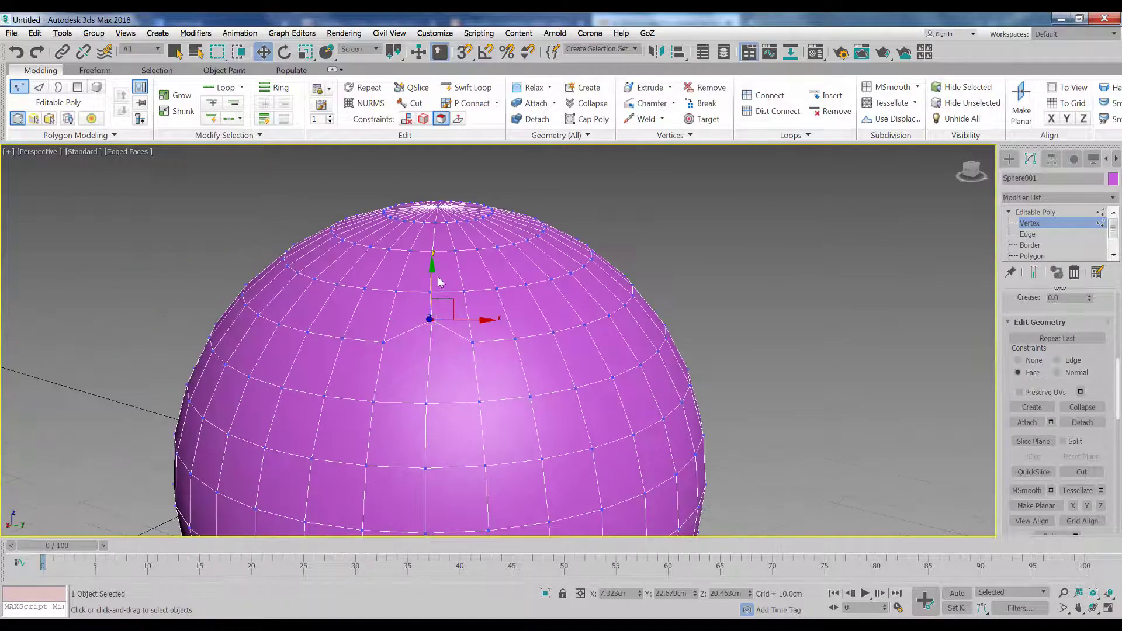
drag(431, 264, 431, 326)
alt+middle_drag(431, 351, 368, 221)
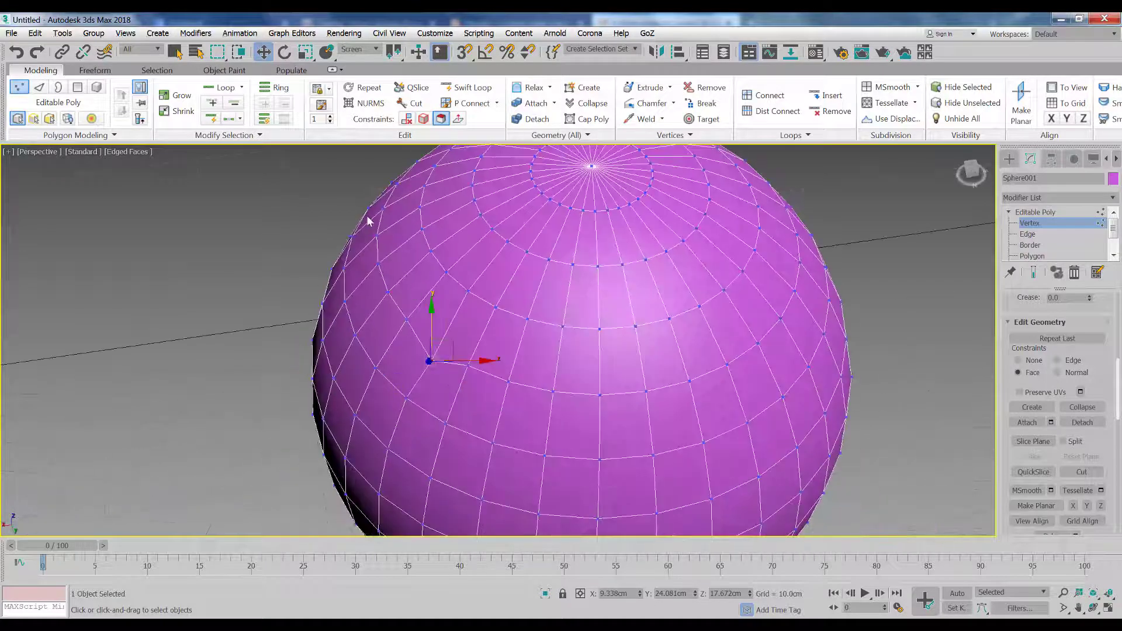
Set the reference coordinates to World and change the movement constraint from Face to None
click(356, 50)
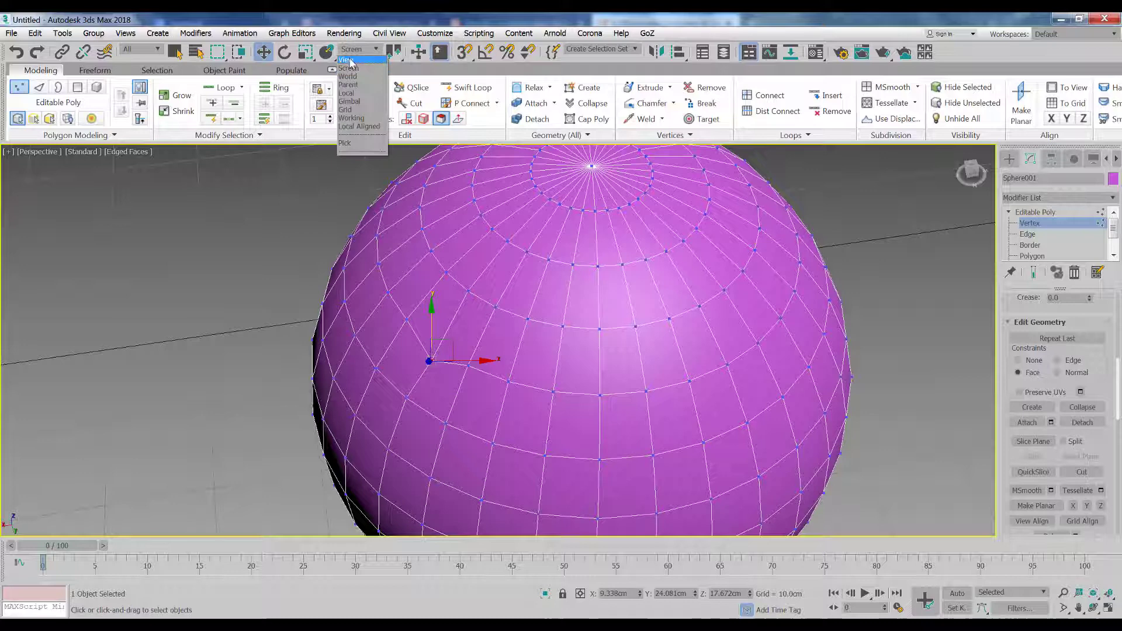
click(350, 61)
click(359, 51)
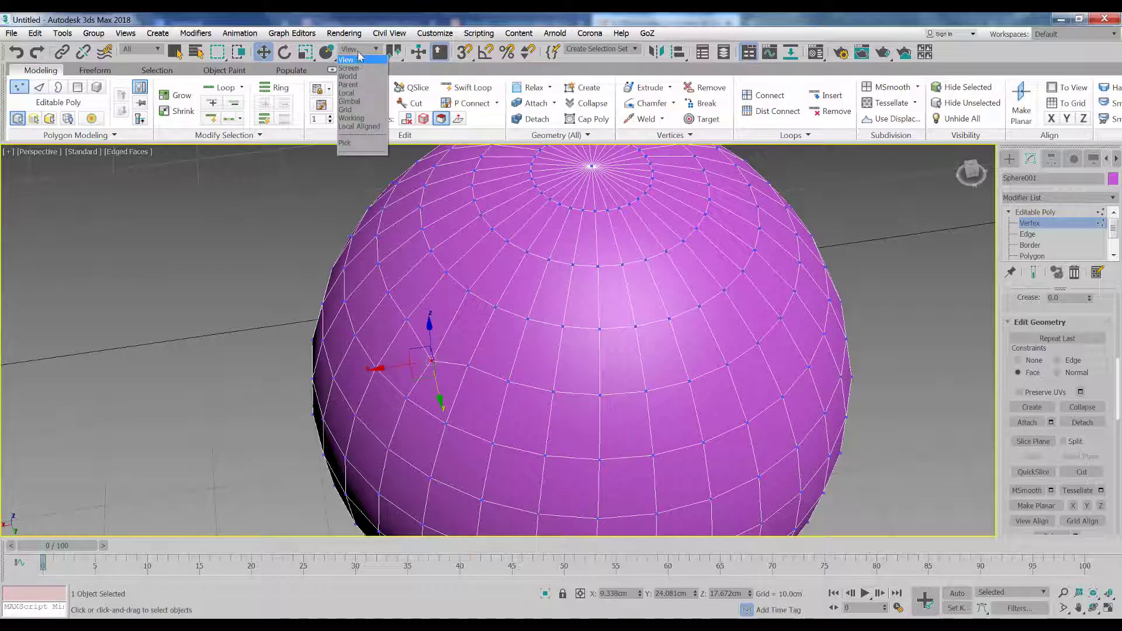
click(347, 77)
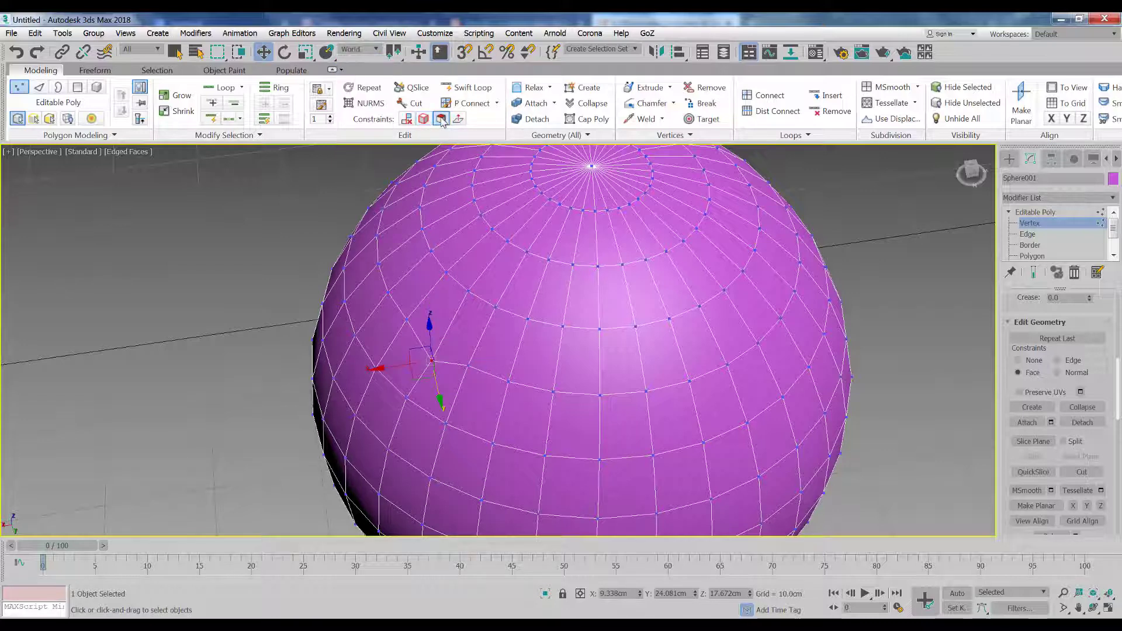
alt+middle_drag(433, 401, 506, 381)
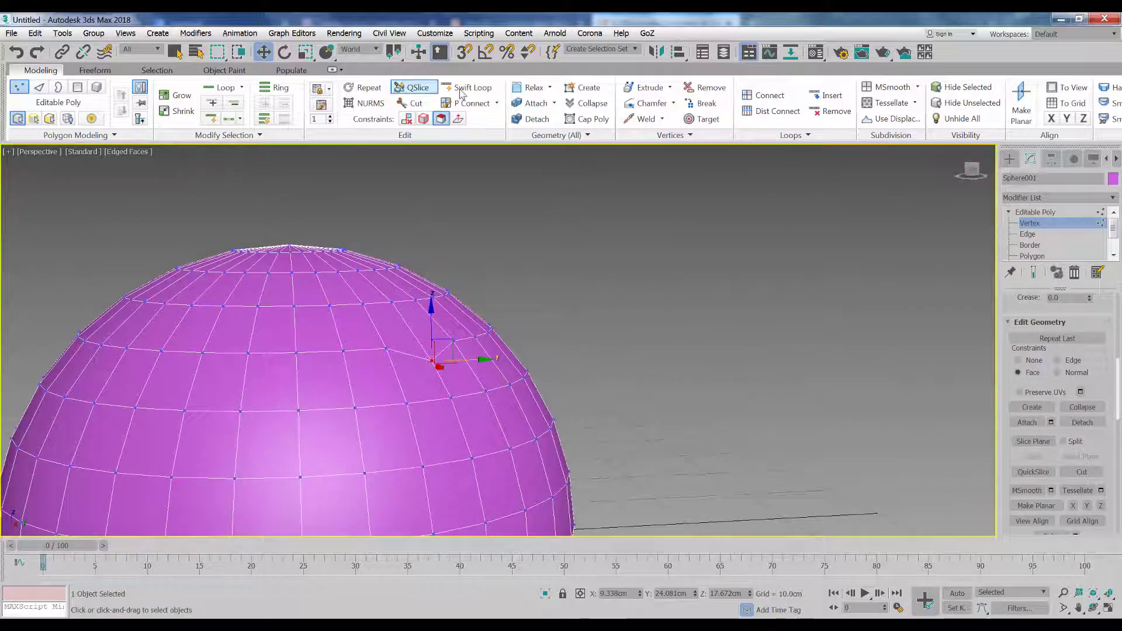
click(418, 87)
click(407, 119)
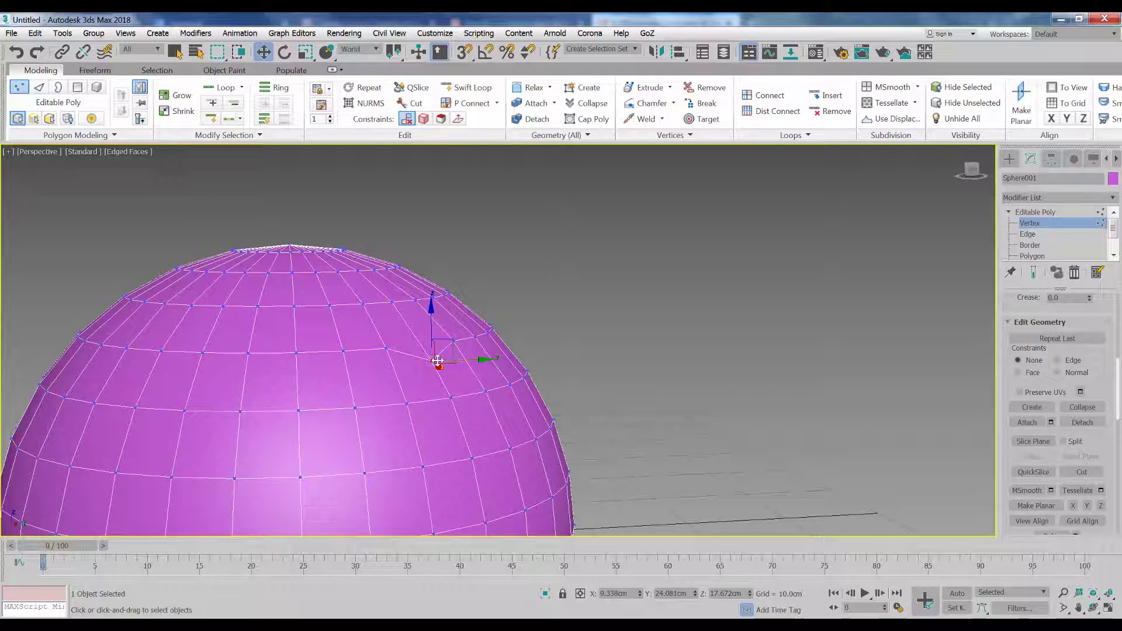
Pull the vertex up into a spike and along X, then undo and deselect it
alt+middle_drag(439, 406, 408, 431)
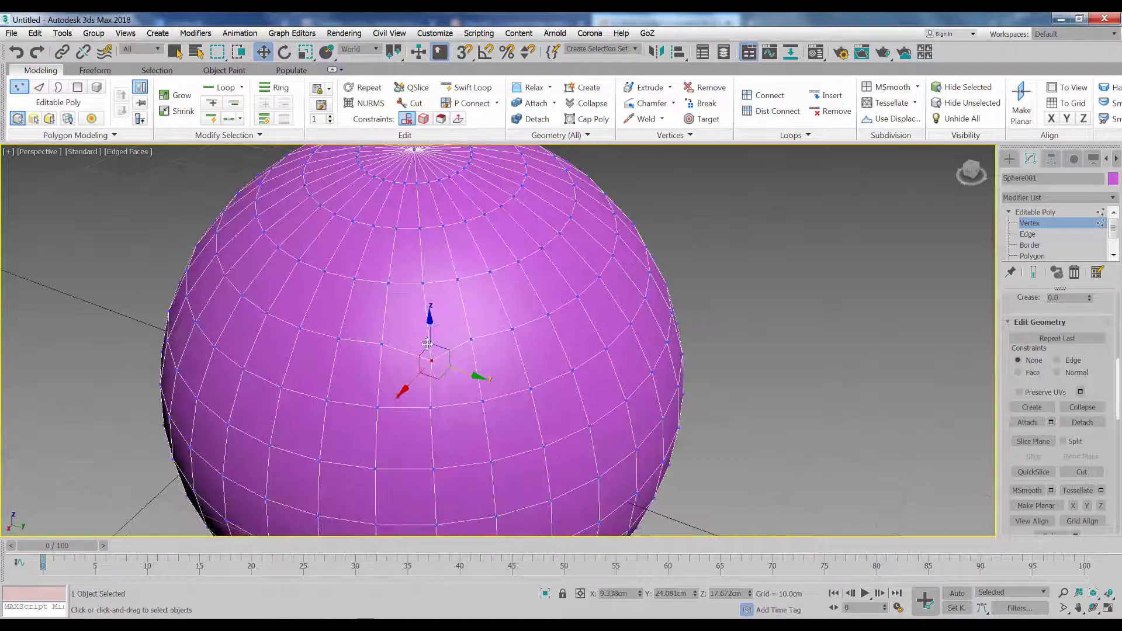
drag(418, 359, 415, 355)
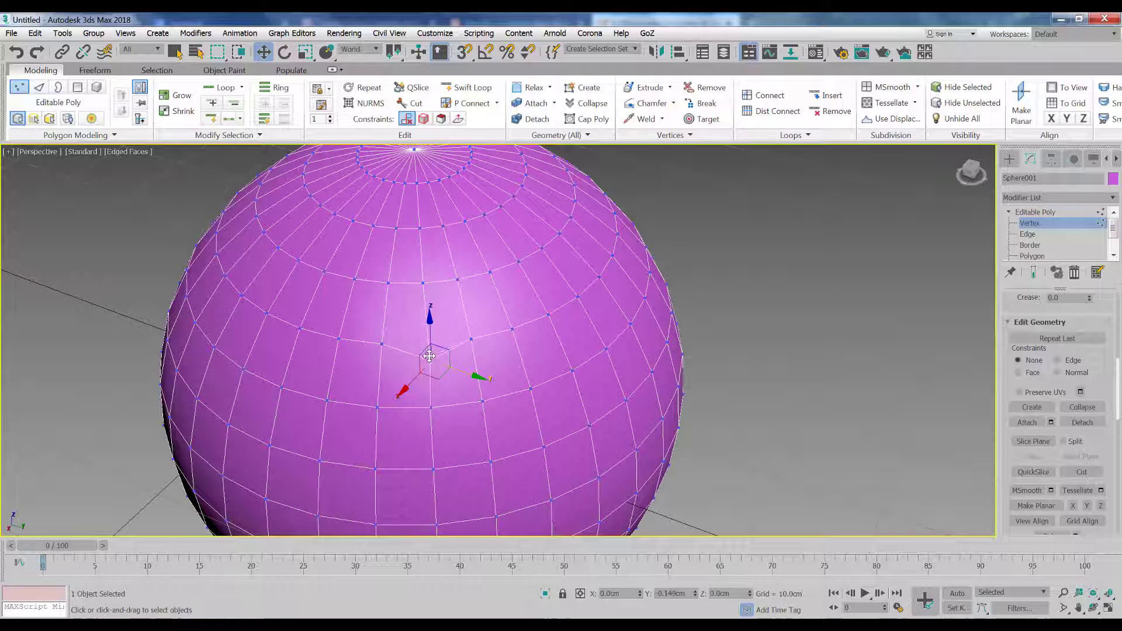
drag(429, 317, 424, 279)
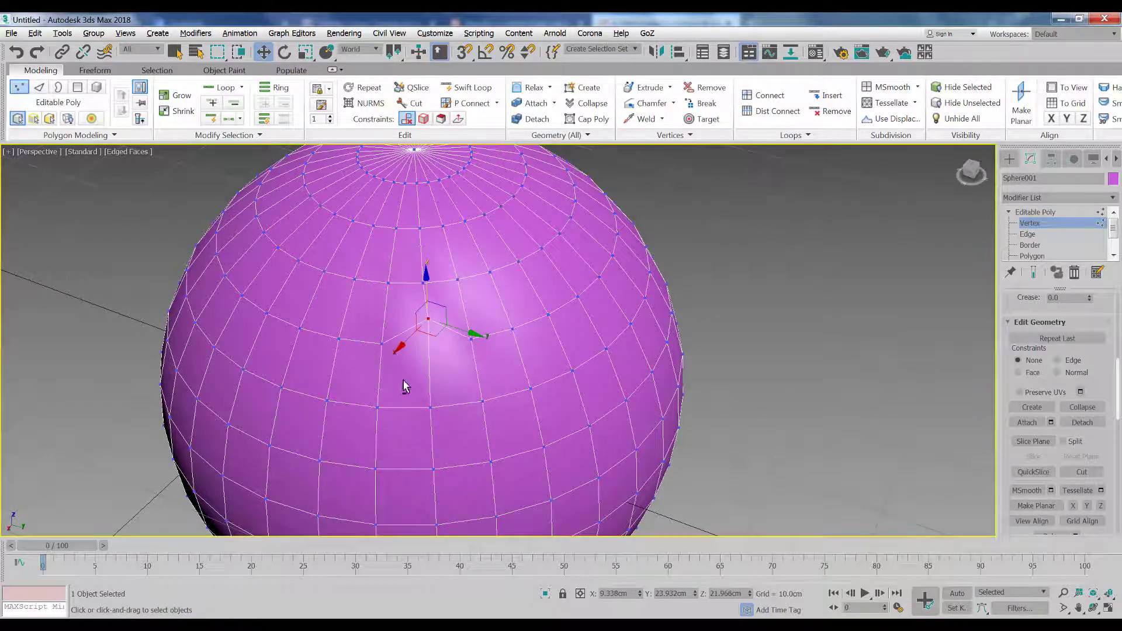
alt+middle_drag(424, 278, 428, 278)
drag(427, 279, 523, 374)
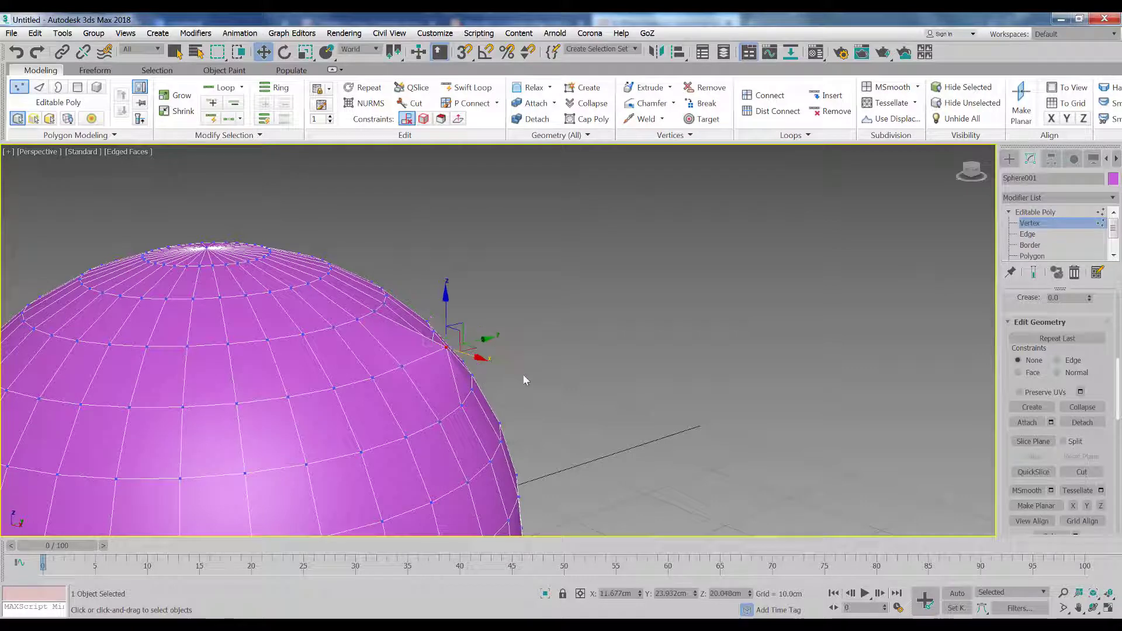
key(ctrl+z)
key(ctrl+z)
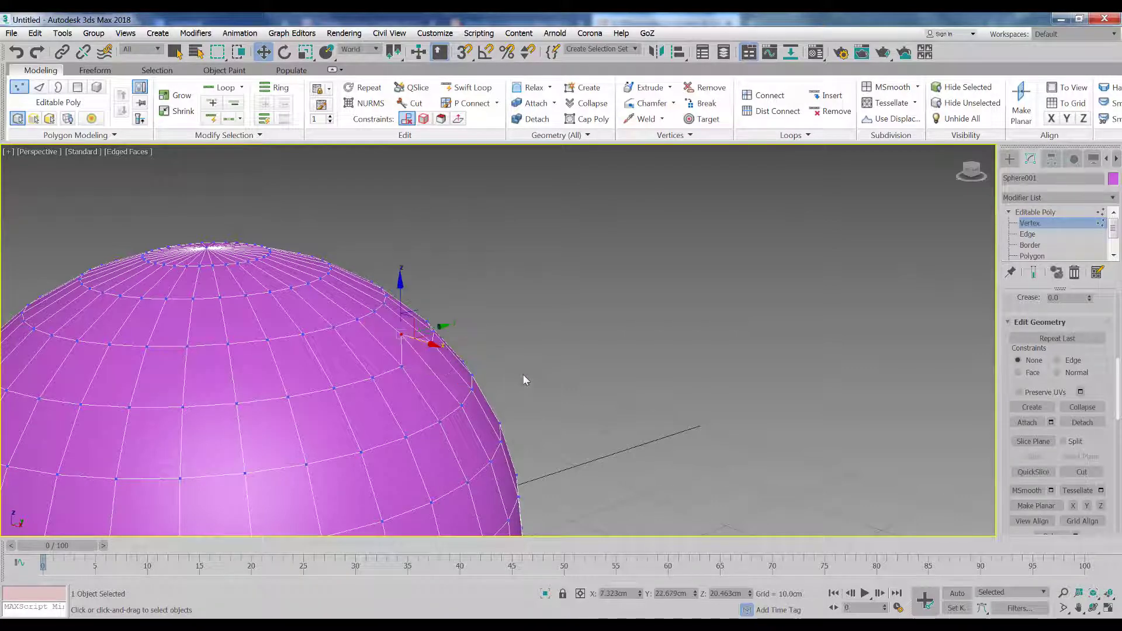
click(567, 366)
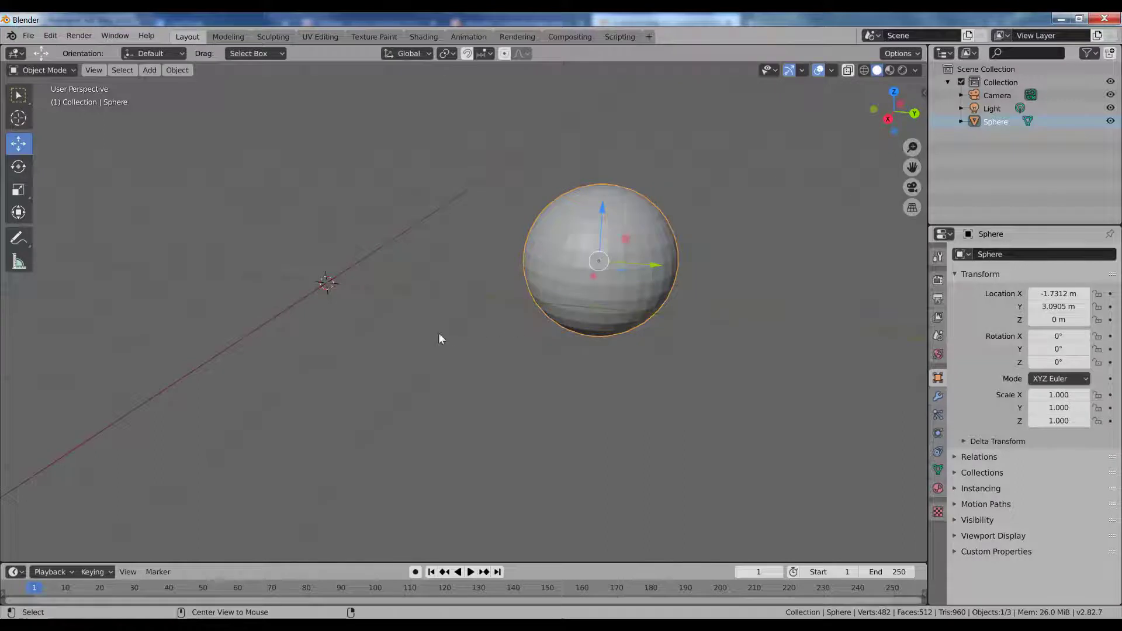
In Blender, frame the sphere, enter Edit Mode in vertex select mode, and select one front vertex
alt+middle_click(439, 334)
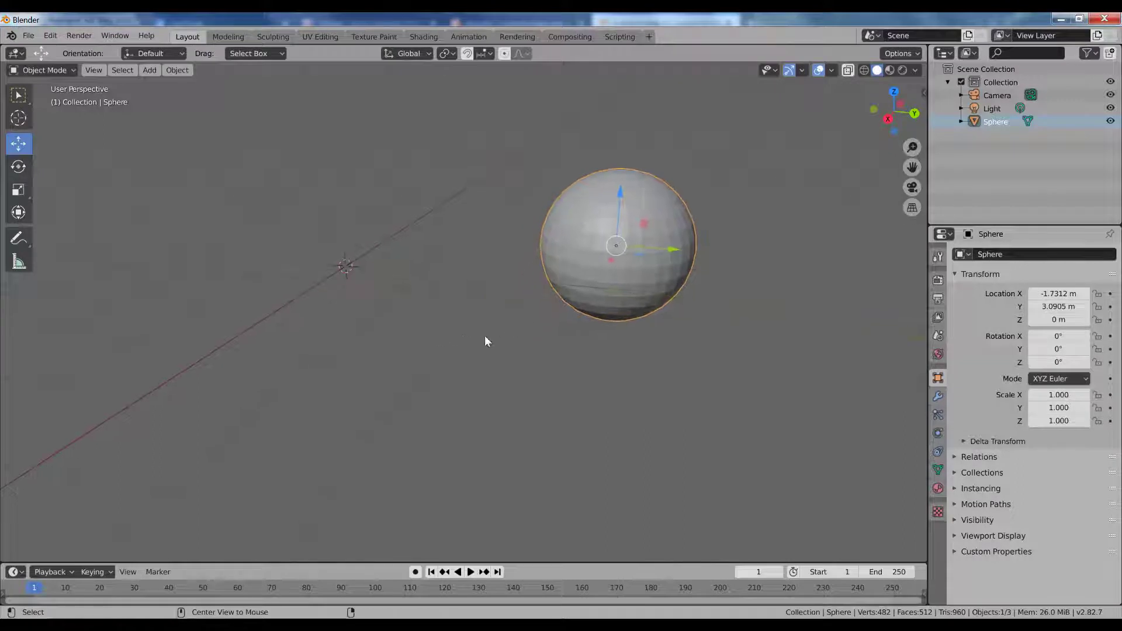
middle_drag(442, 310, 472, 328)
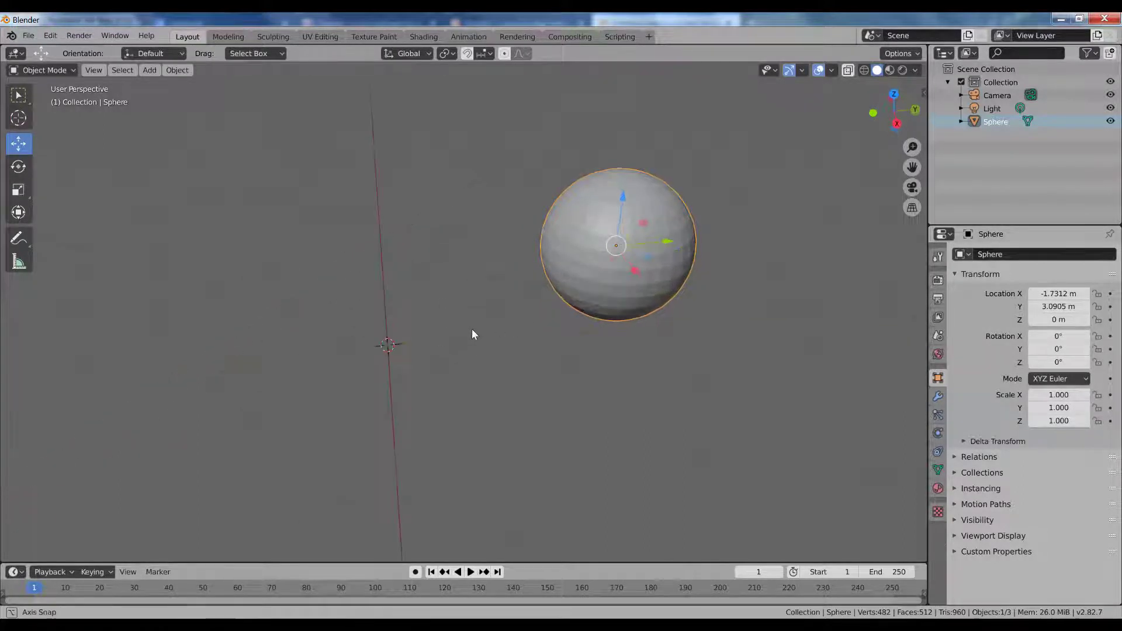
key(KP_Decimal)
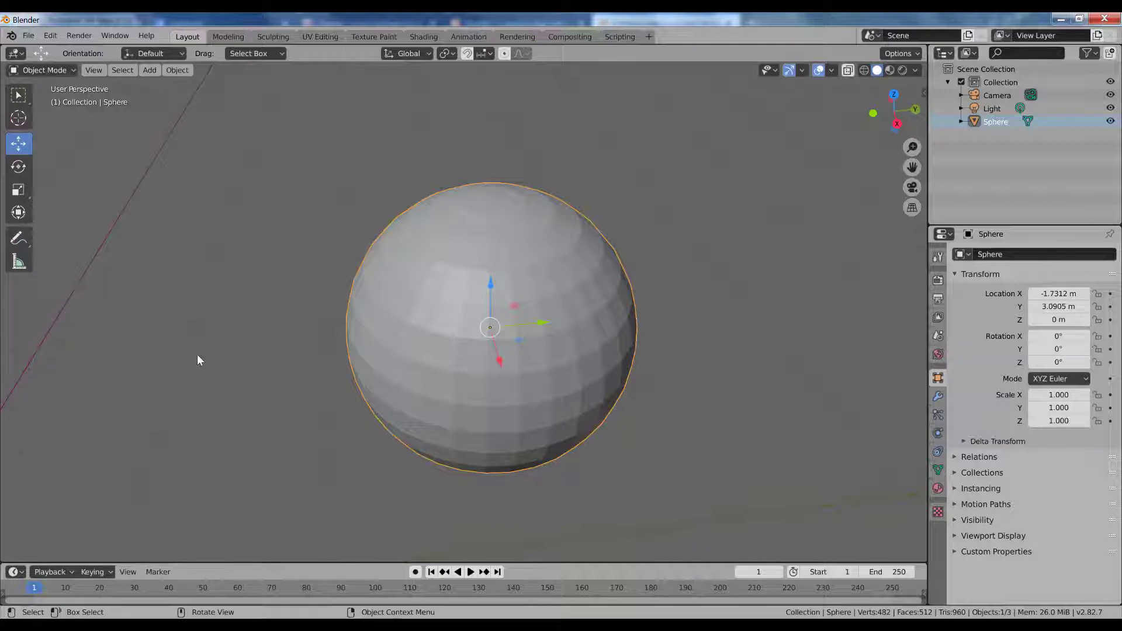
key(Tab)
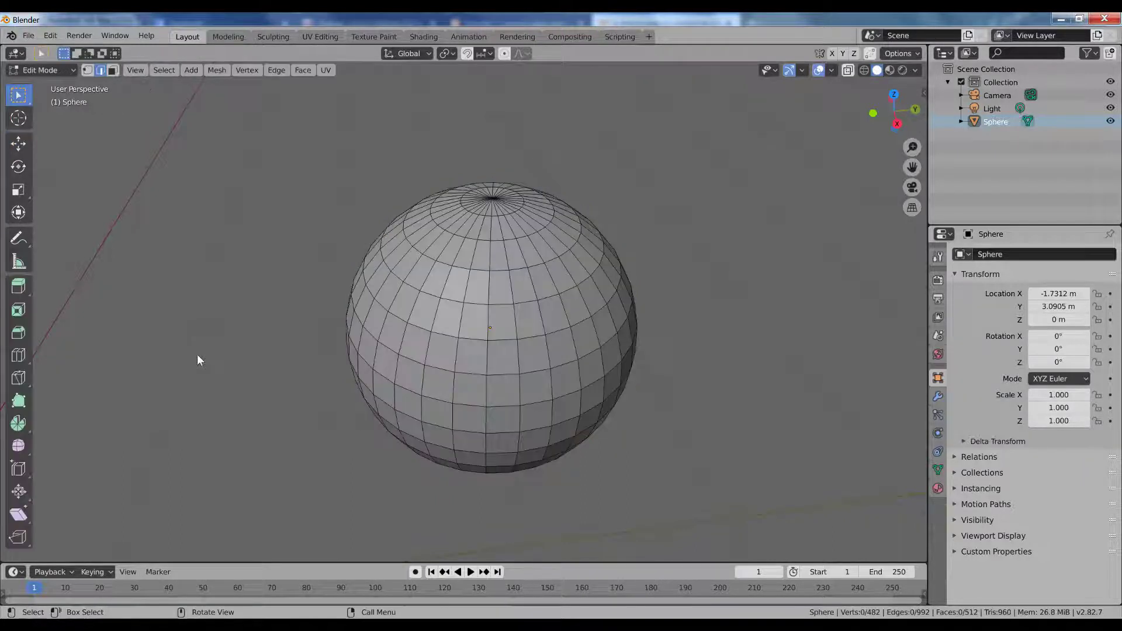
click(87, 69)
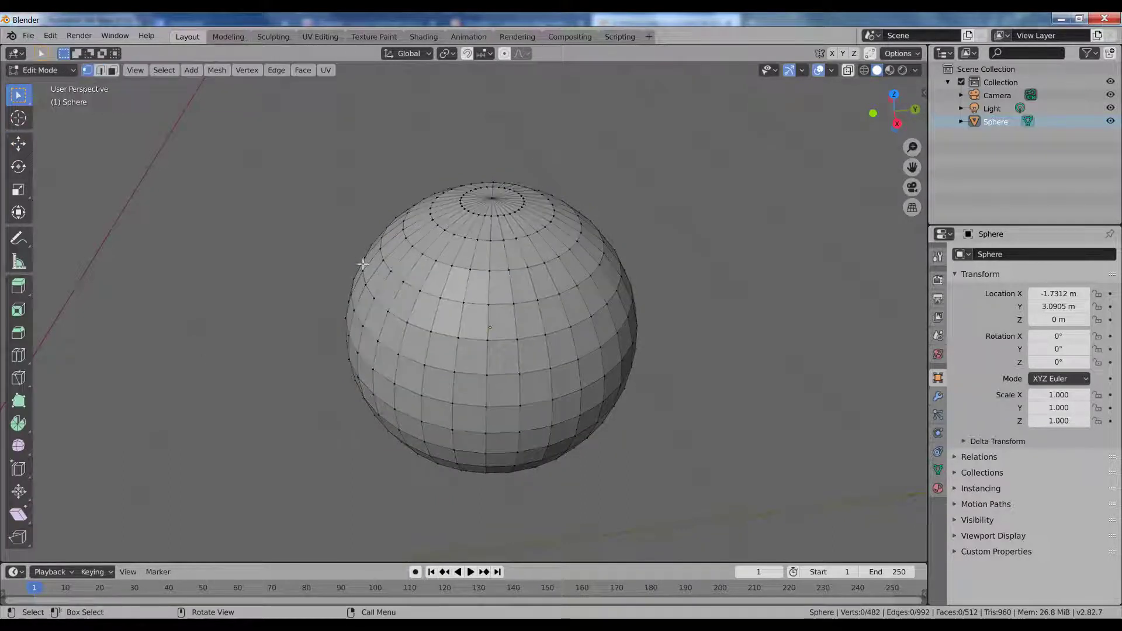
click(490, 304)
Activate the Move tool from the Shift+Space popup for the selected vertex and orbit the view
key(shift+space)
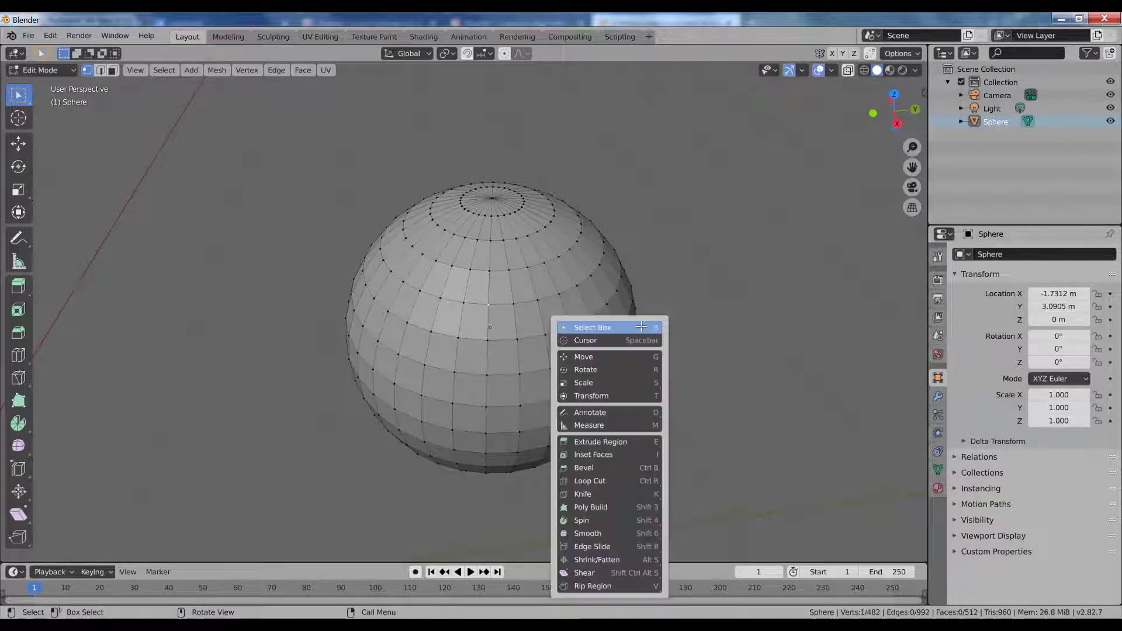
click(601, 352)
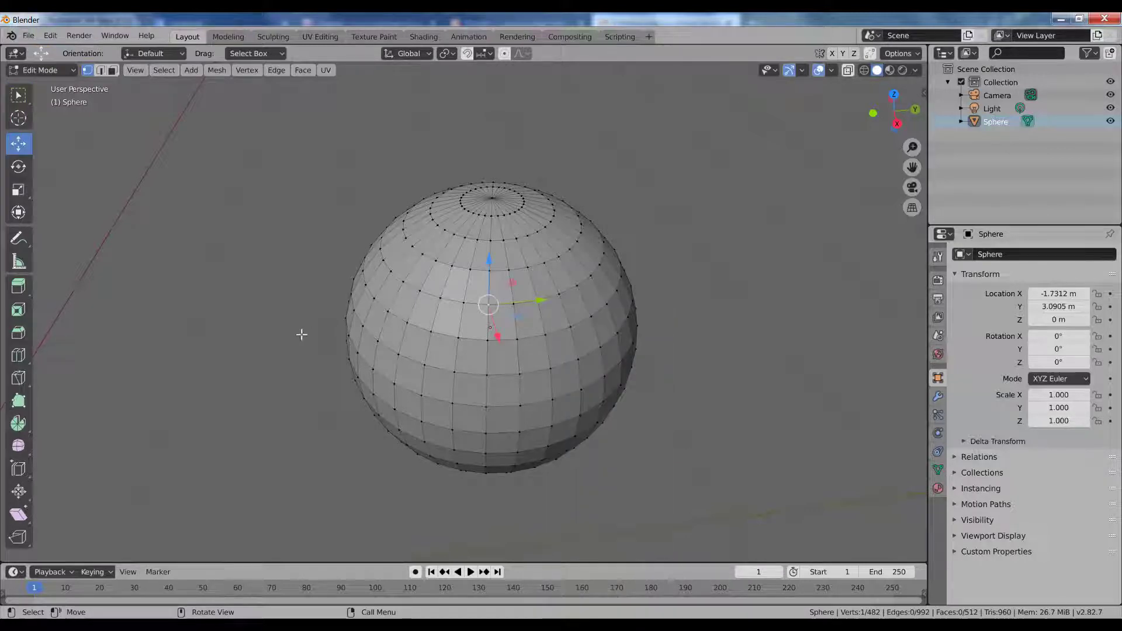
scroll(302, 335, up, 5)
scroll(621, 283, down, 5)
middle_drag(622, 283, 556, 313)
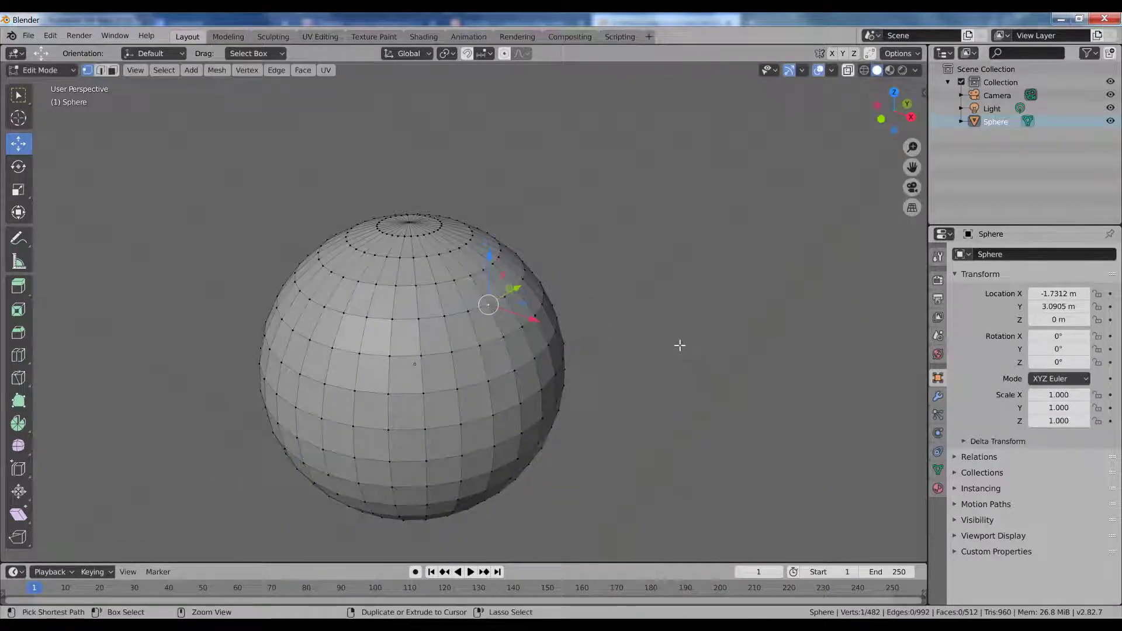
Switch the transform orientation to Local, inspect the axes, then change it to Normal
click(412, 52)
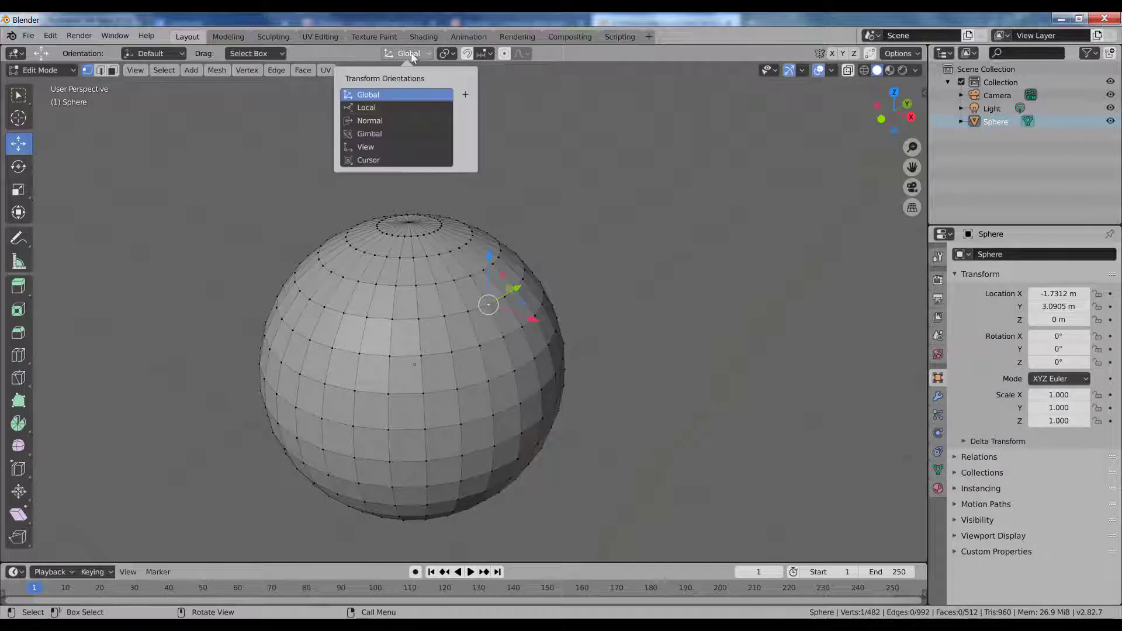
click(365, 108)
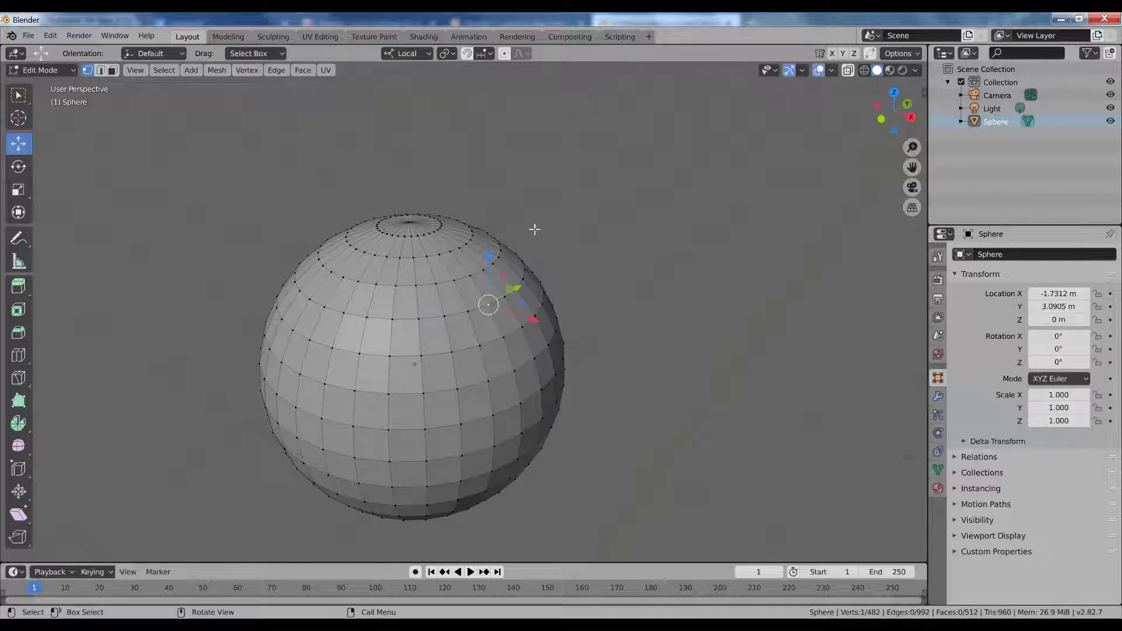
middle_drag(548, 239, 574, 226)
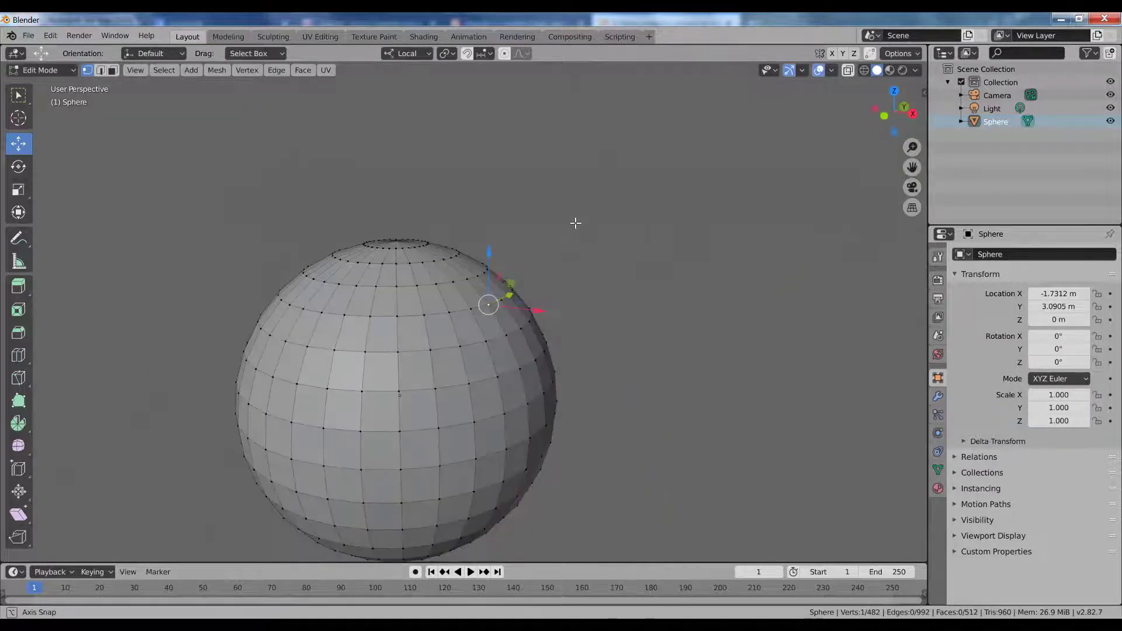
click(454, 53)
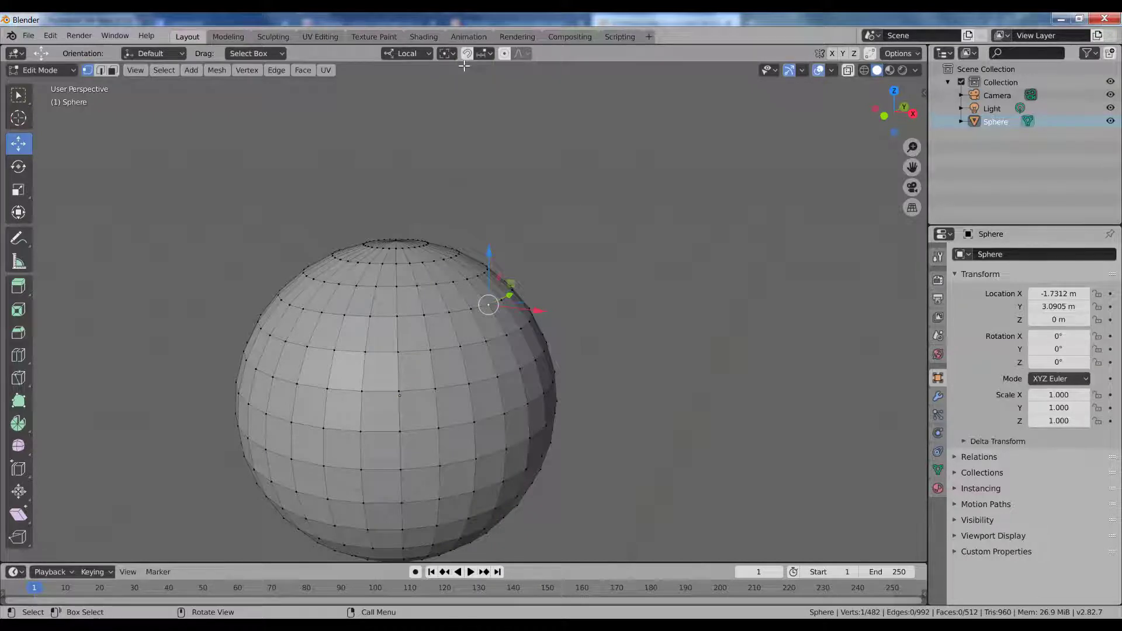
click(420, 54)
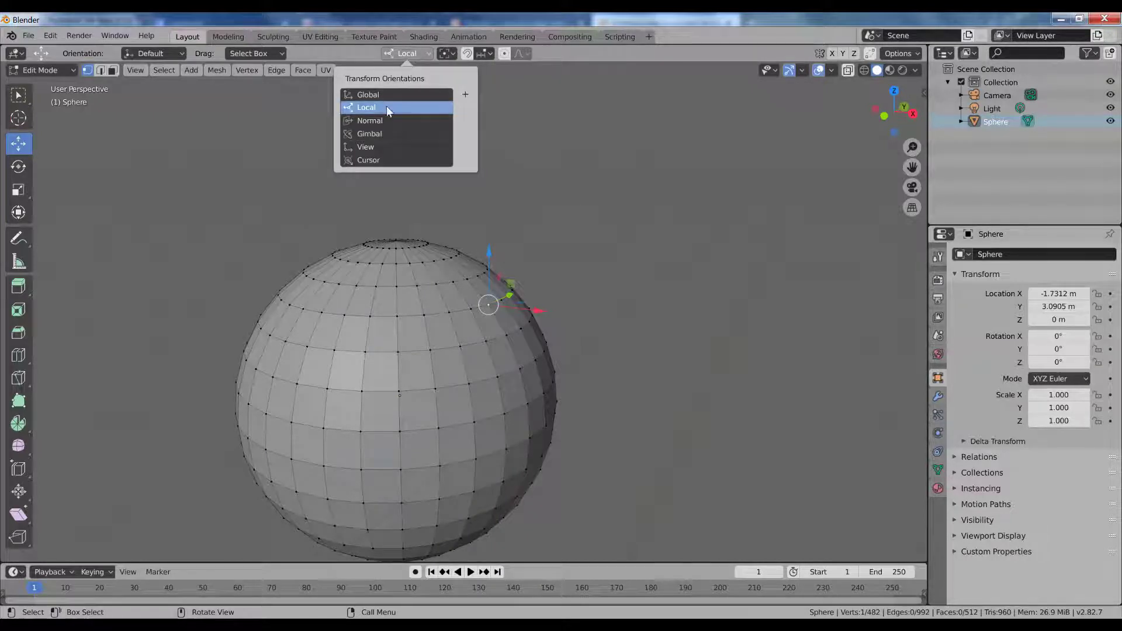
click(385, 120)
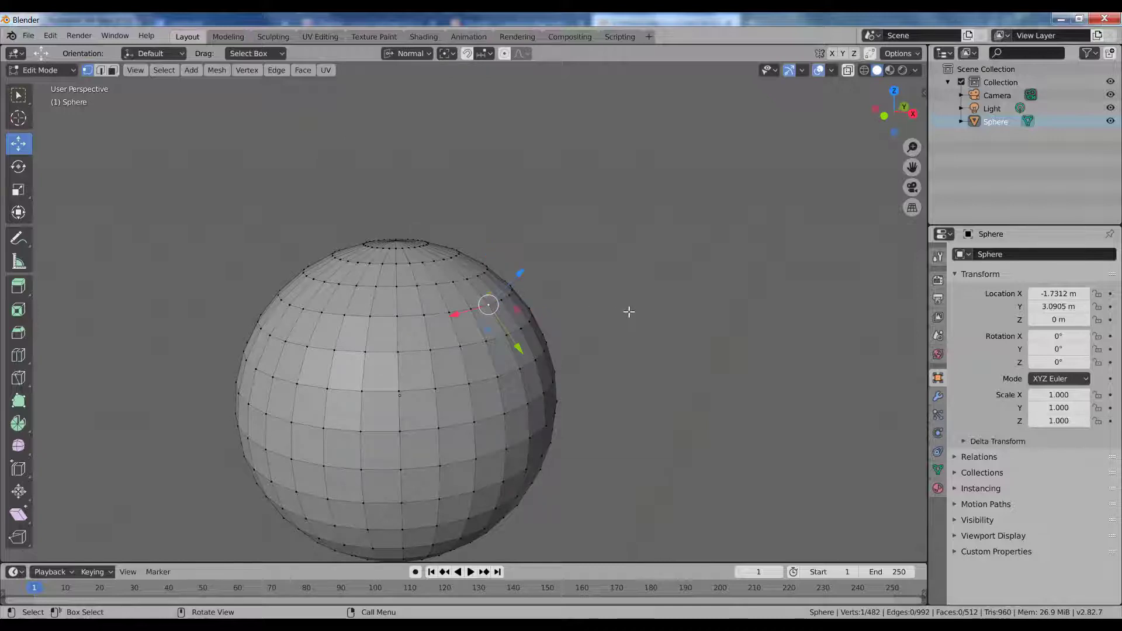
Drag the vertex along its normal Z axis and orbit to inspect the deformation
mouse_move(629, 311)
middle_down()
mouse_move(591, 336)
mouse_move(591, 348)
mouse_move(634, 328)
middle_up()
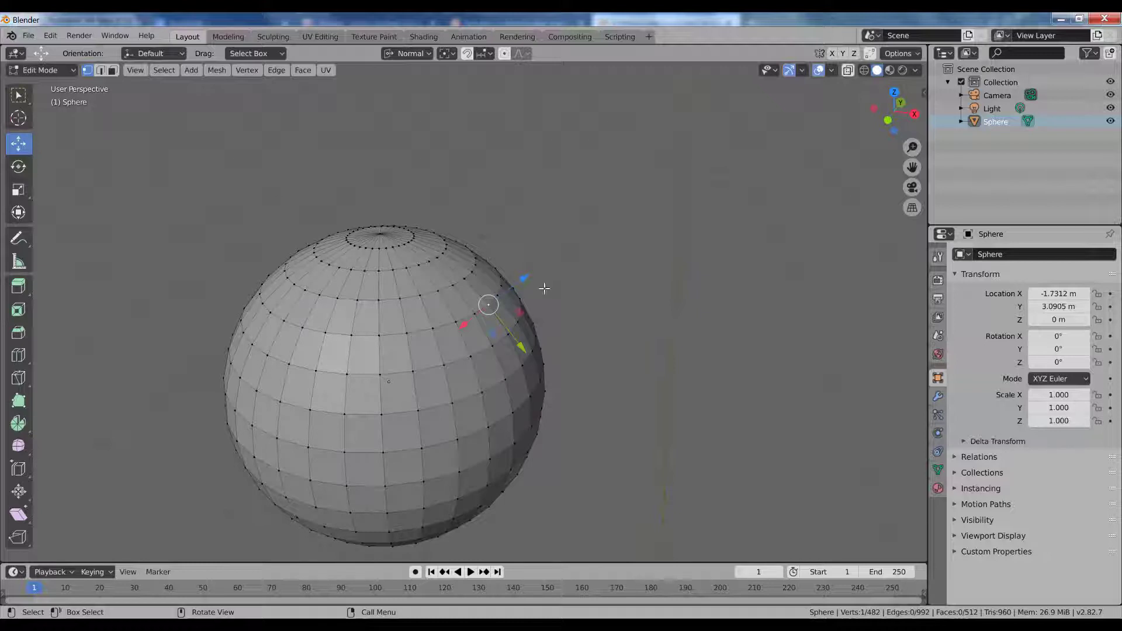
drag(524, 279, 539, 263)
middle_drag(693, 333, 452, 288)
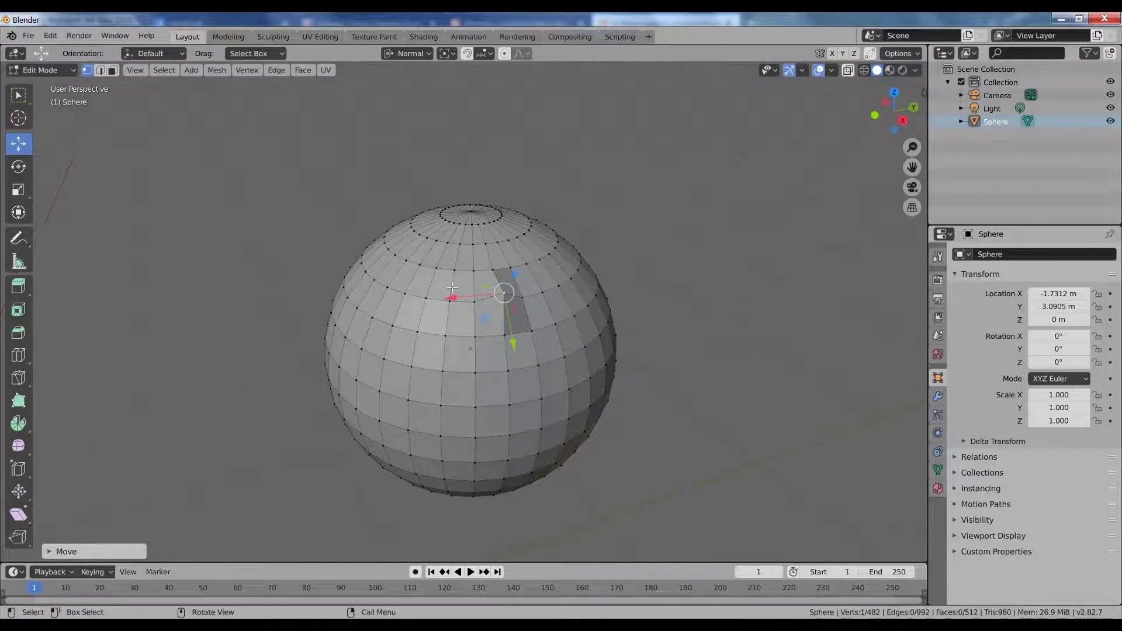
middle_drag(442, 337, 462, 293)
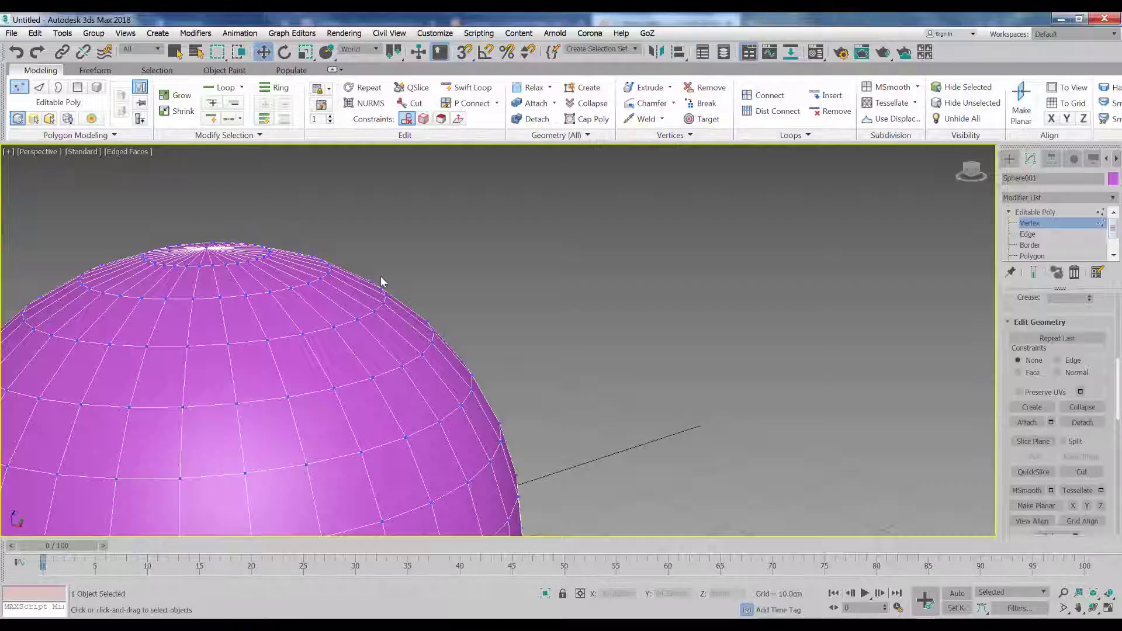
In 3ds Max, select an upper vertex, set coordinates to Local, and pull it outward along Z
click(375, 311)
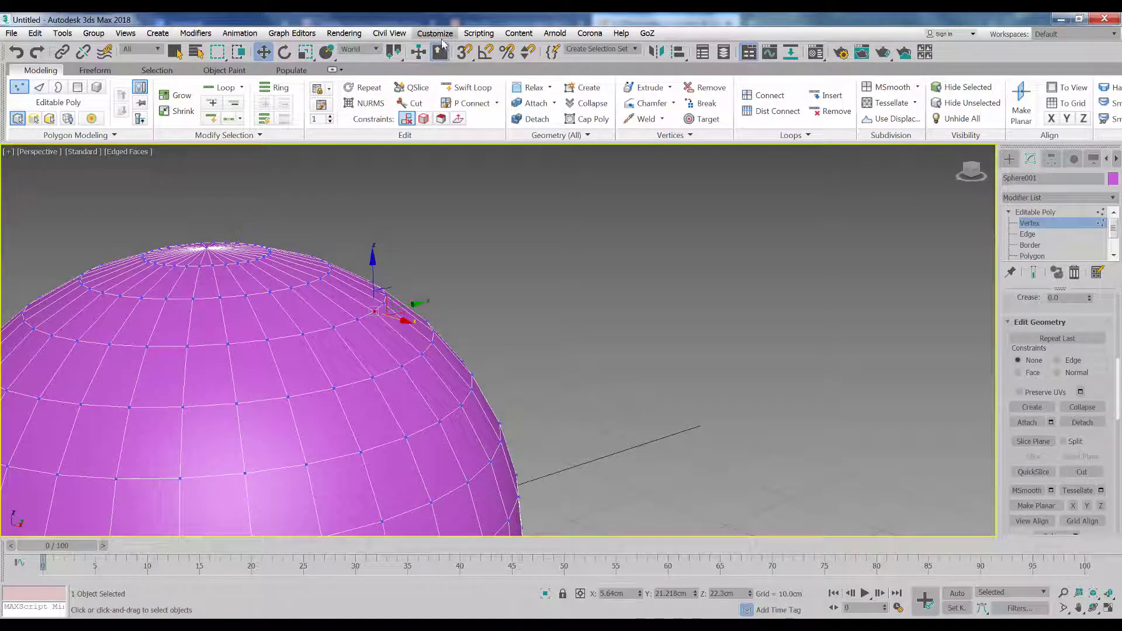
click(364, 49)
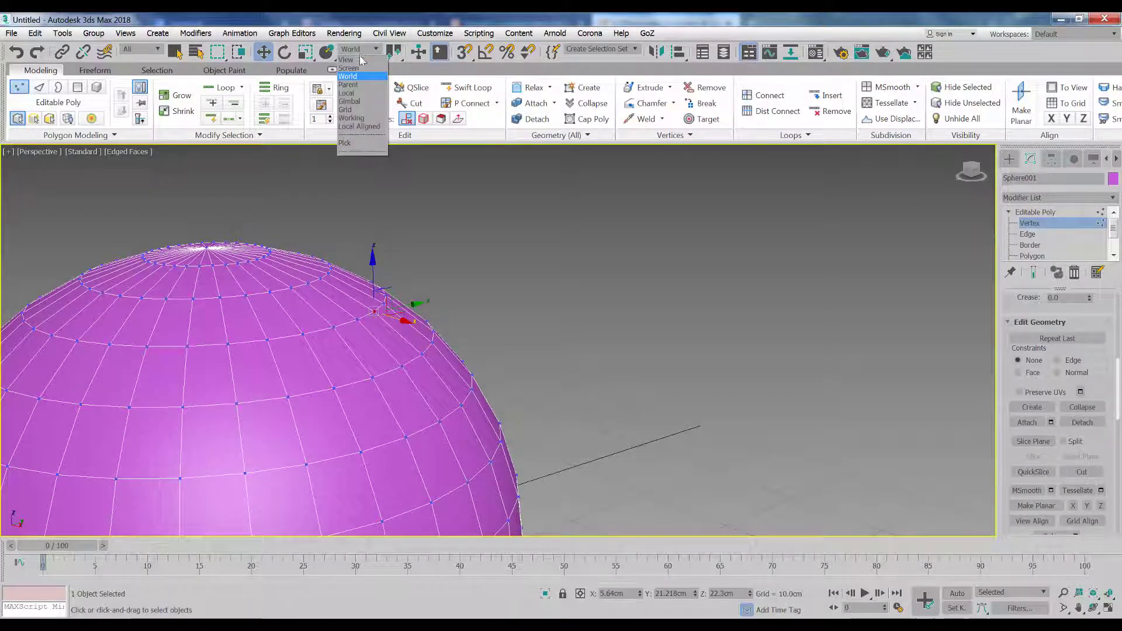
click(346, 93)
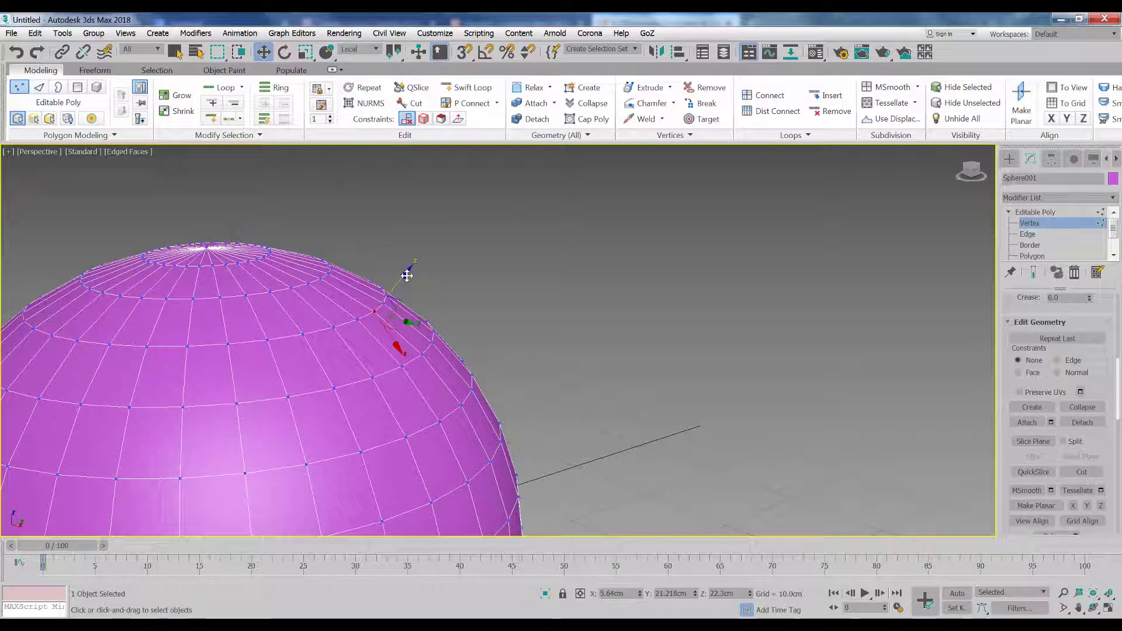
drag(406, 271, 427, 243)
alt+middle_drag(603, 274, 550, 270)
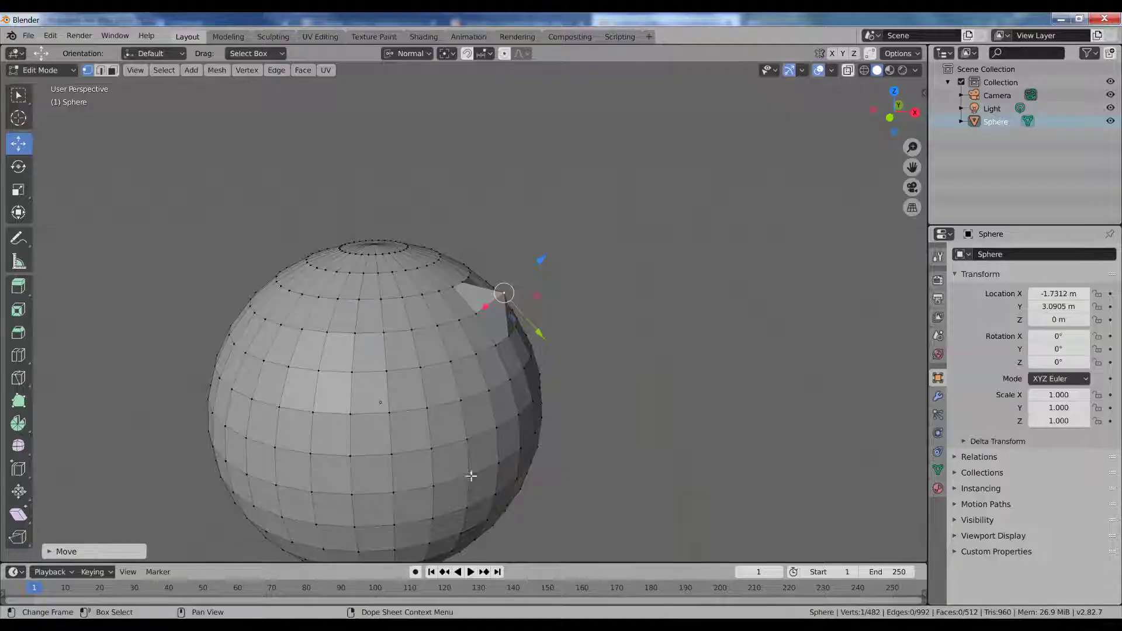
Undo the vertex pull and switch to Face select mode on the sphere
key(ctrl+z)
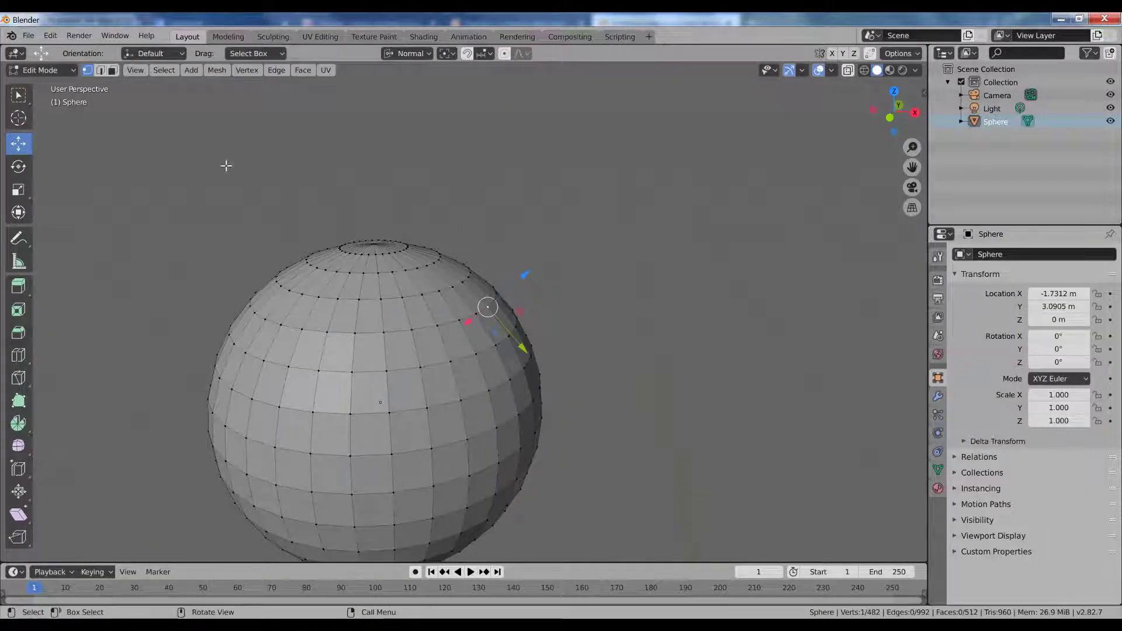
click(113, 70)
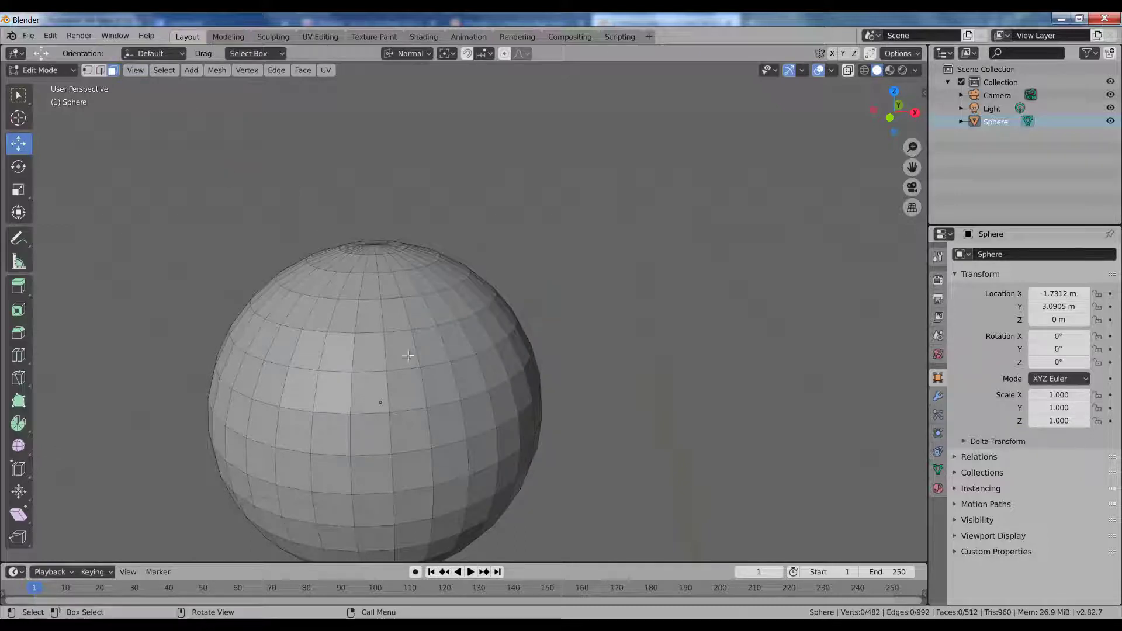
click(398, 349)
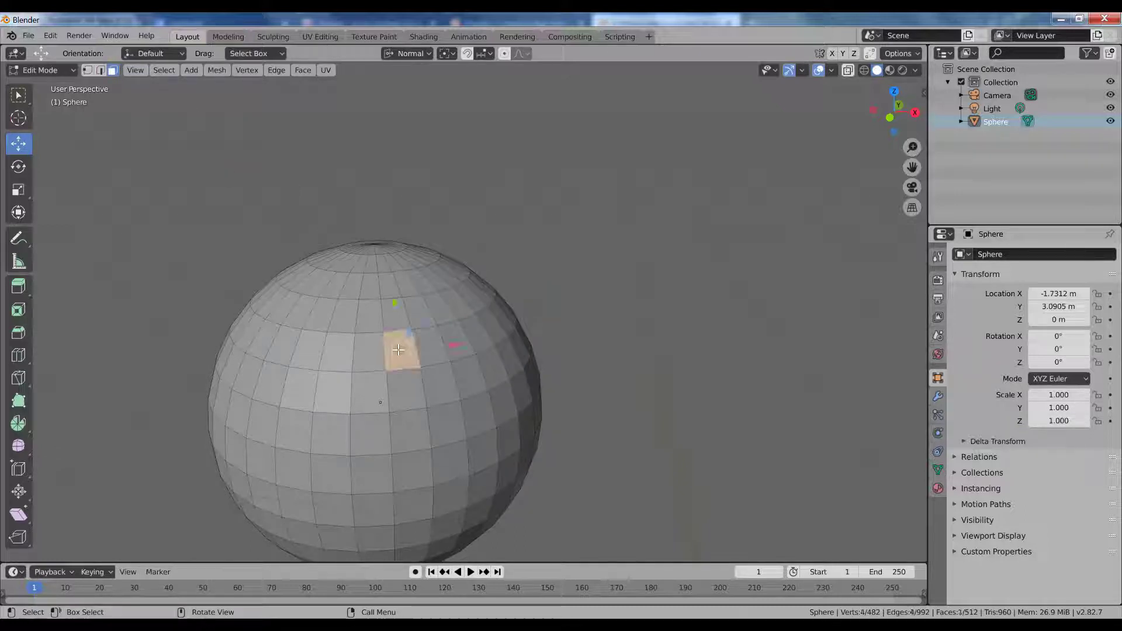
ctrl+click(333, 355)
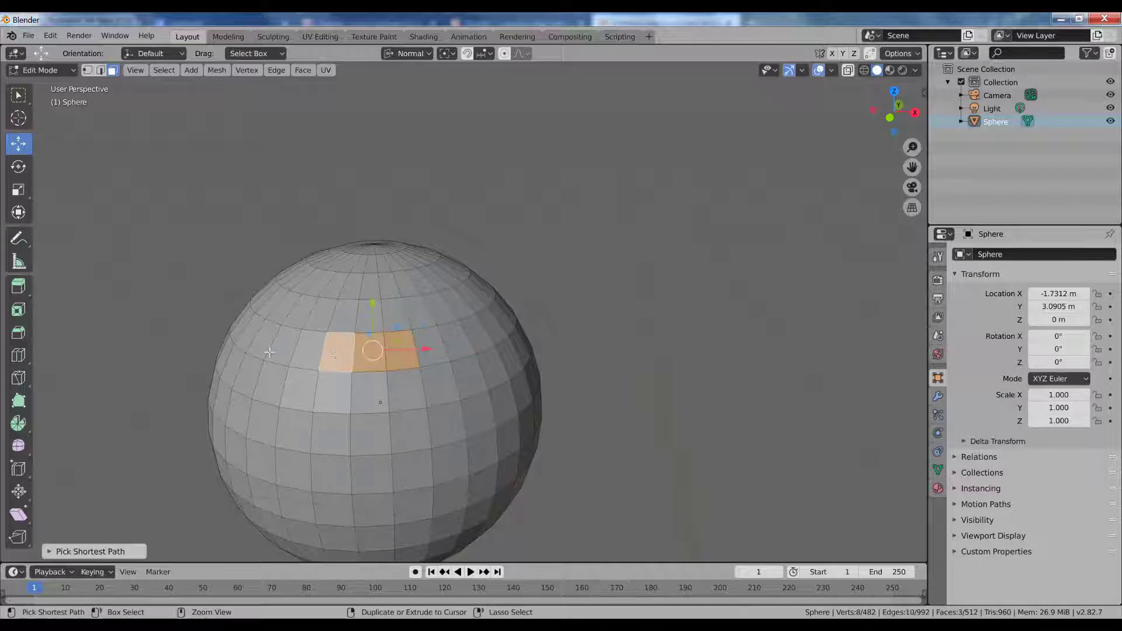
Select a row of five adjacent faces on the sphere's upper band
click(431, 346)
shift+click(369, 352)
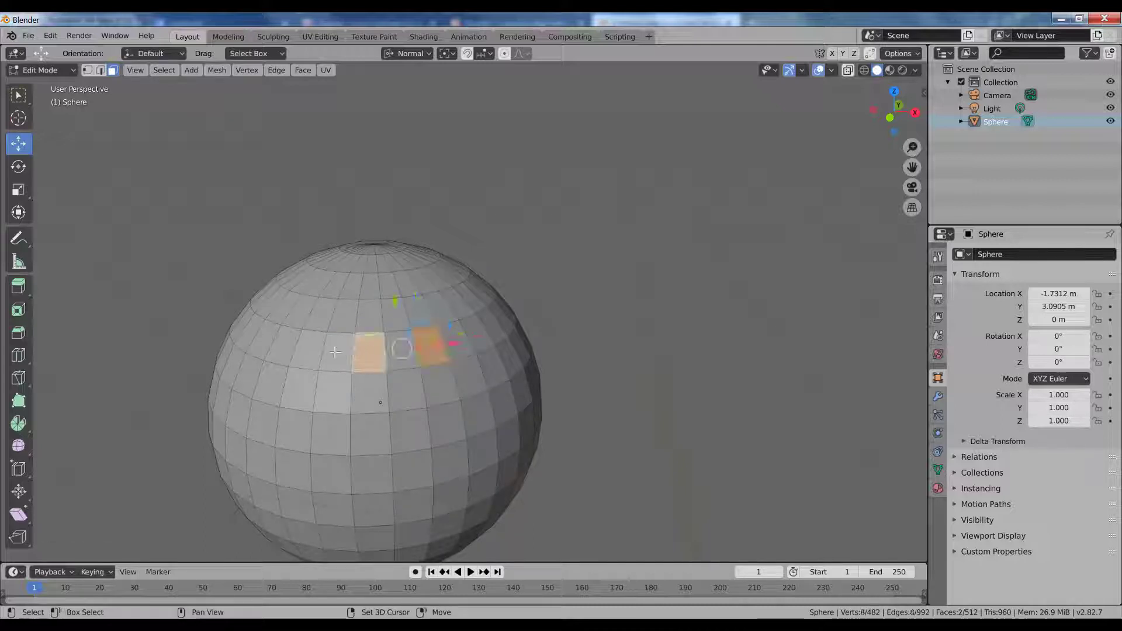
shift+click(303, 353)
shift+click(261, 340)
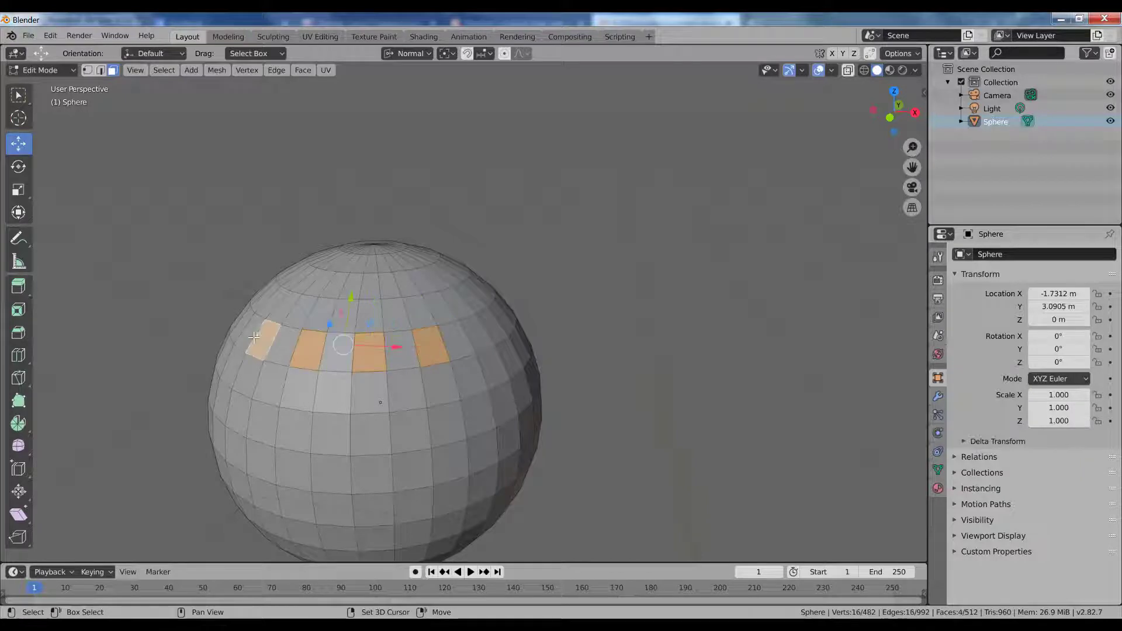
shift+click(243, 324)
middle_drag(201, 358, 446, 346)
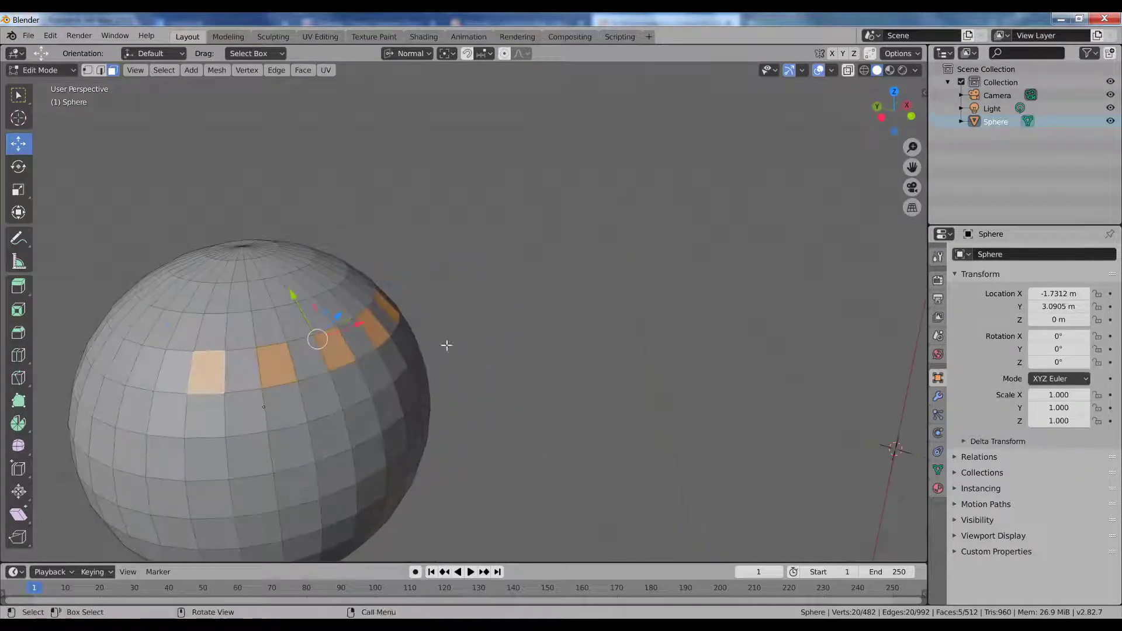
Extrude the five selected faces into long parallel prisms using Mesh > Extrude > Extrude Faces
click(216, 70)
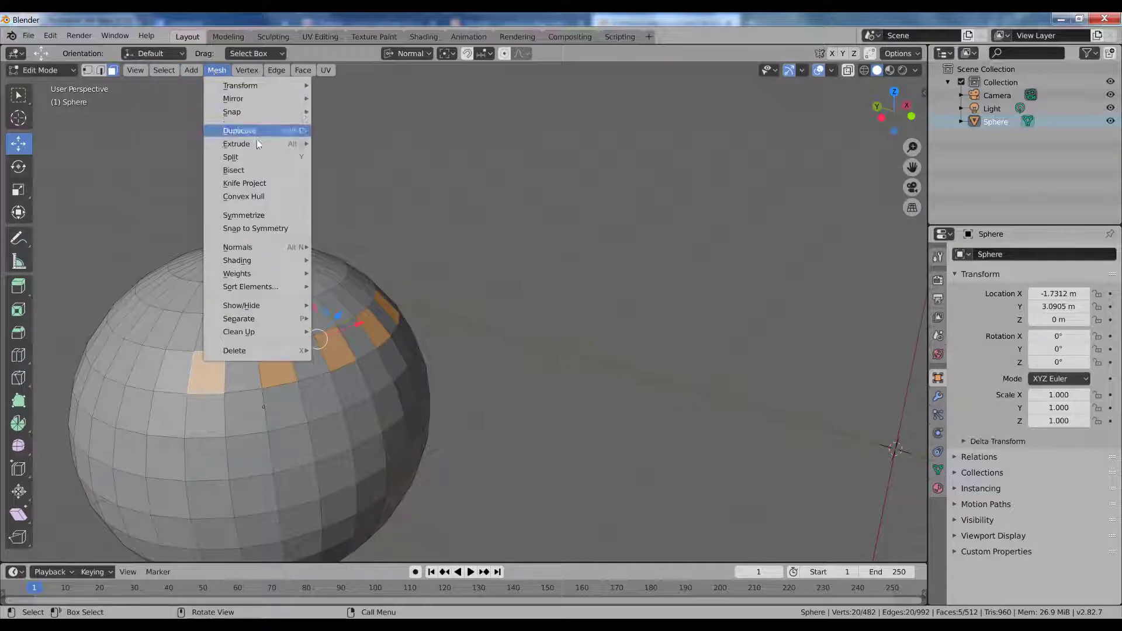
mouse_move(256, 146)
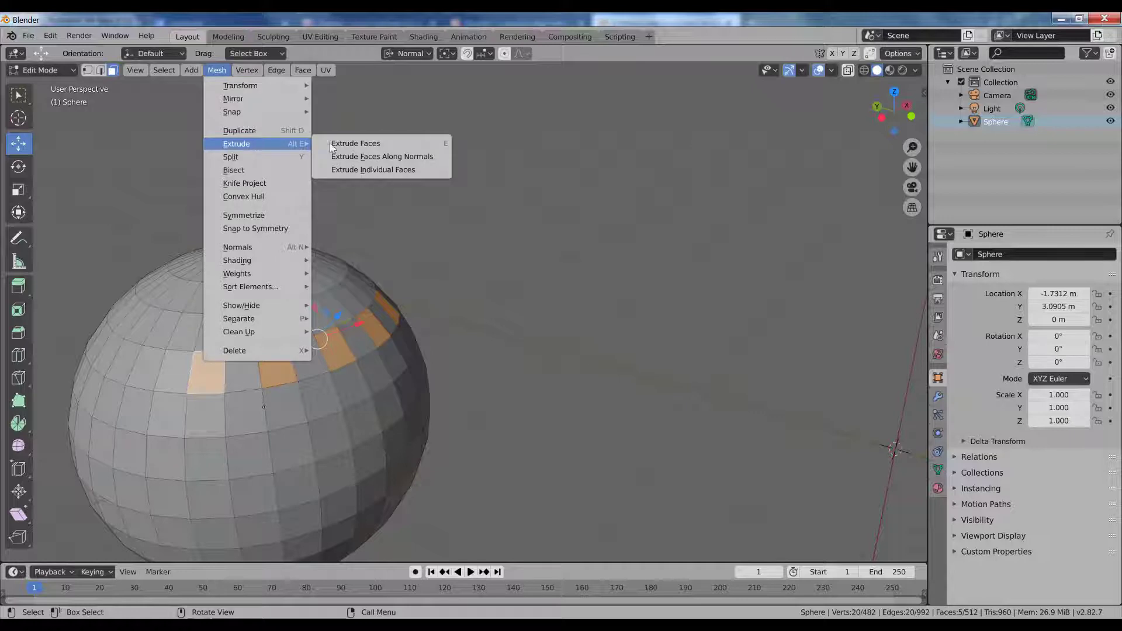
click(376, 148)
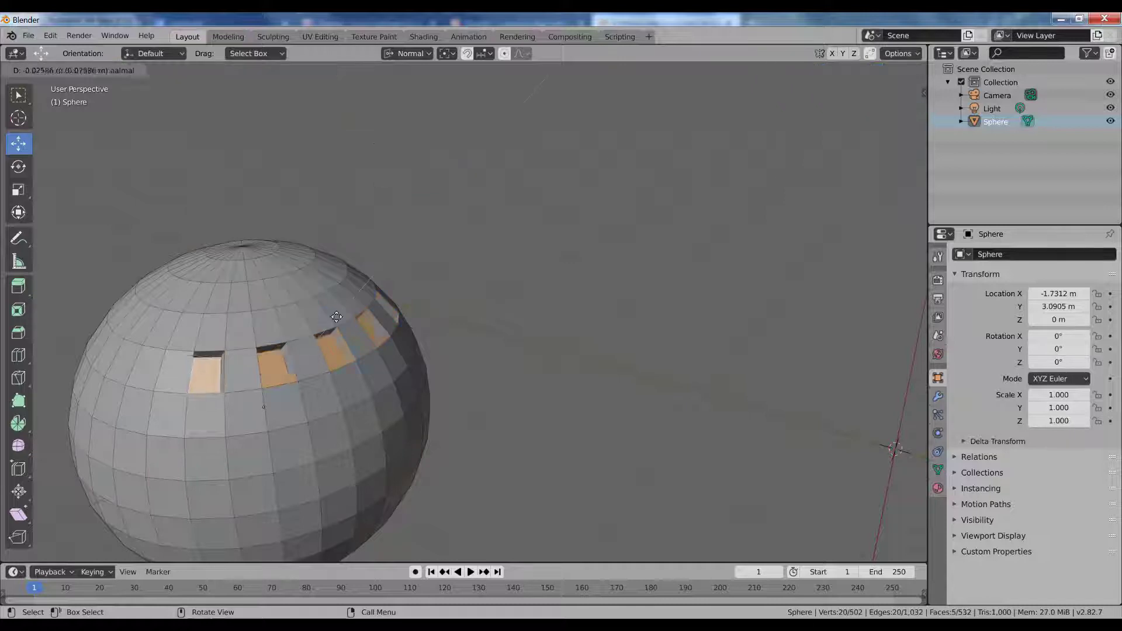
click(734, 271)
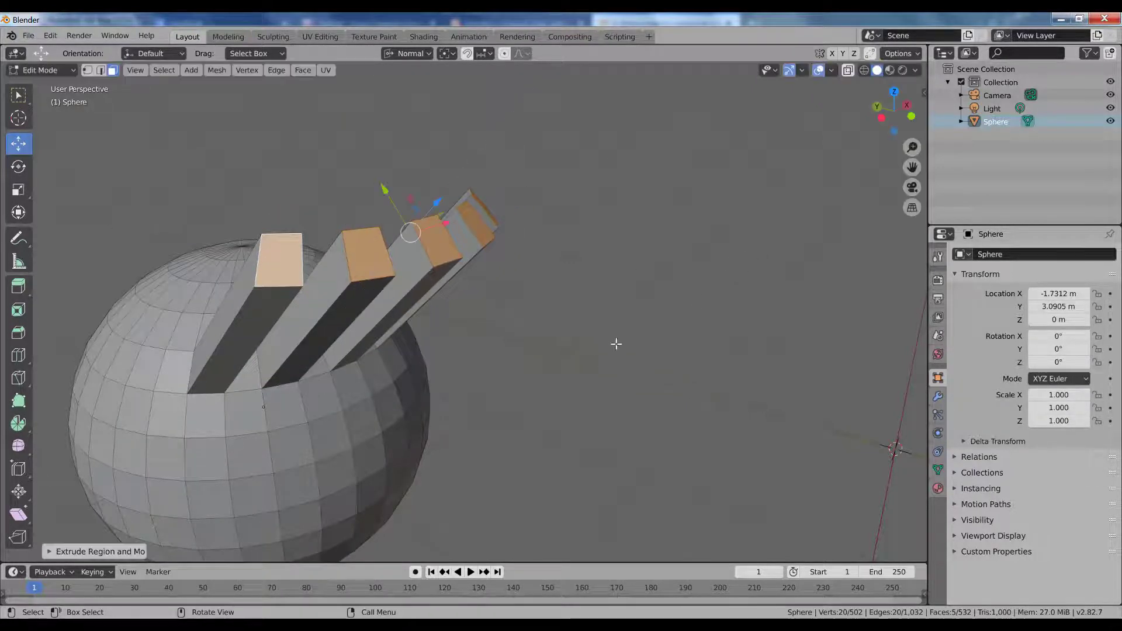
mouse_move(617, 344)
middle_down()
mouse_move(576, 386)
mouse_move(619, 336)
middle_up()
middle_drag(531, 386, 724, 318)
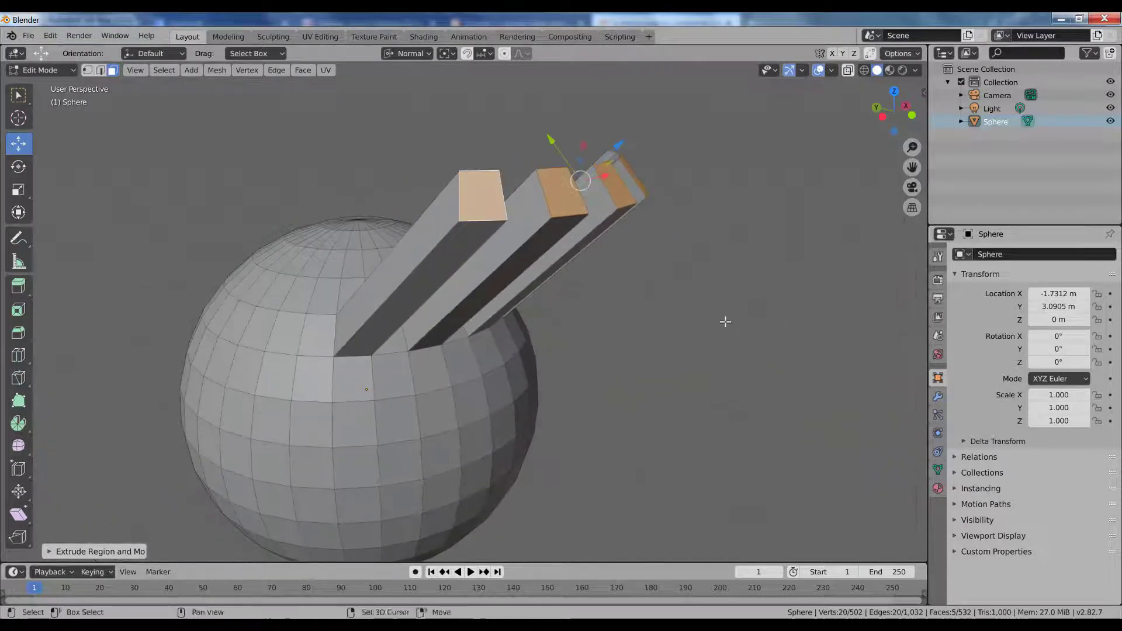
Select a second row of four adjacent faces on the sphere
click(289, 334)
ctrl+click(238, 323)
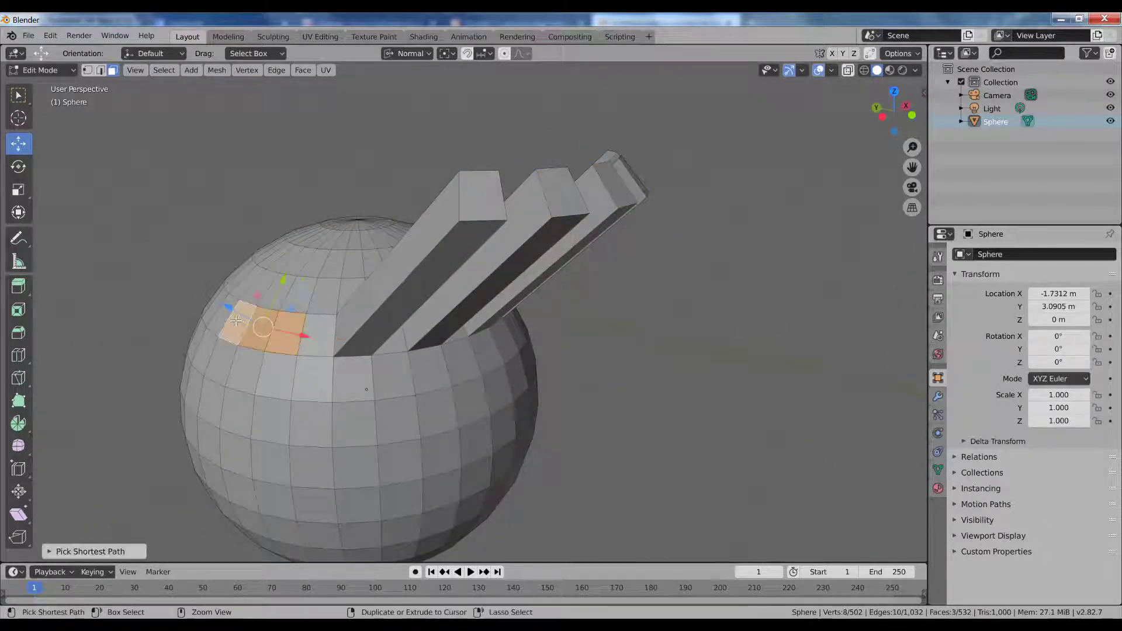
click(276, 340)
shift+click(249, 325)
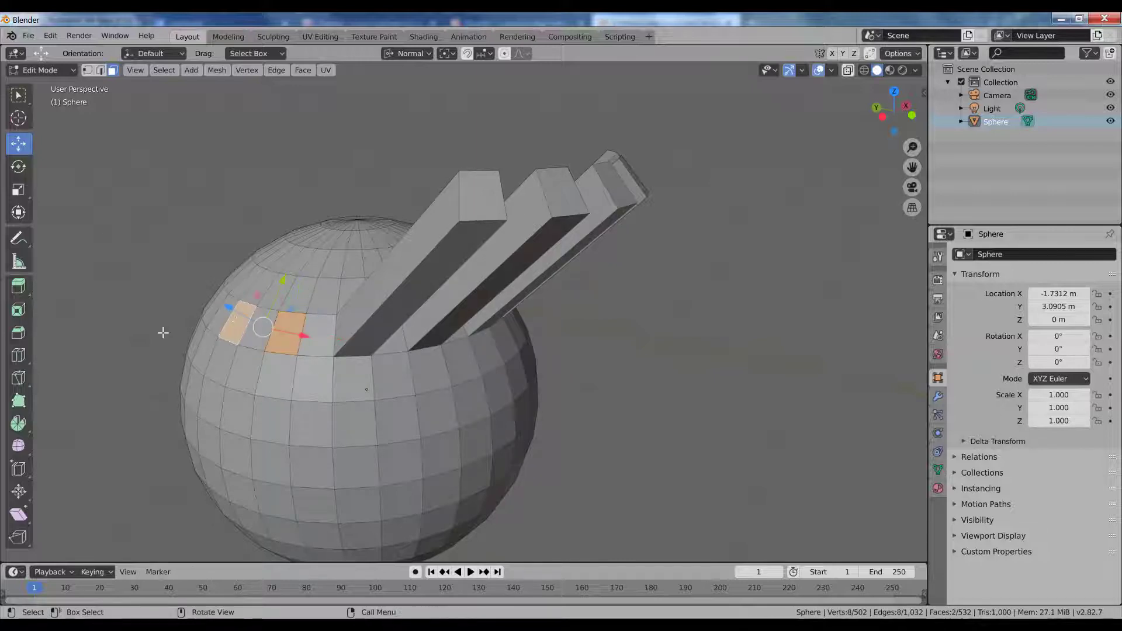
middle_drag(163, 331, 187, 325)
shift+click(164, 326)
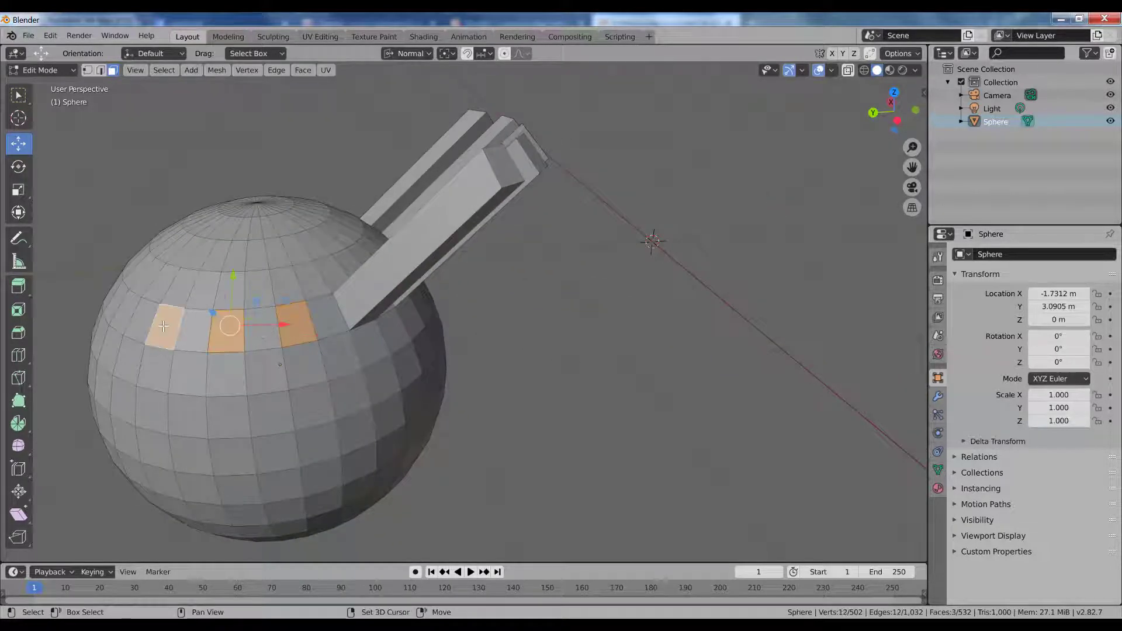
shift+click(128, 313)
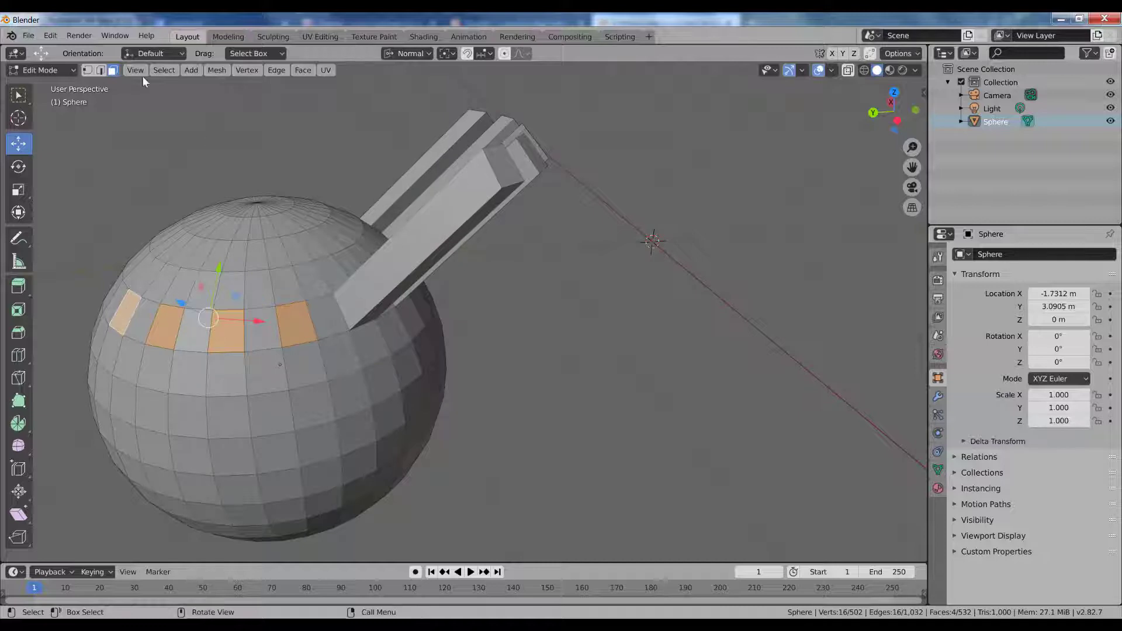
Extrude those faces with Extrude Faces Along Normals into prisms fanning outward
click(215, 70)
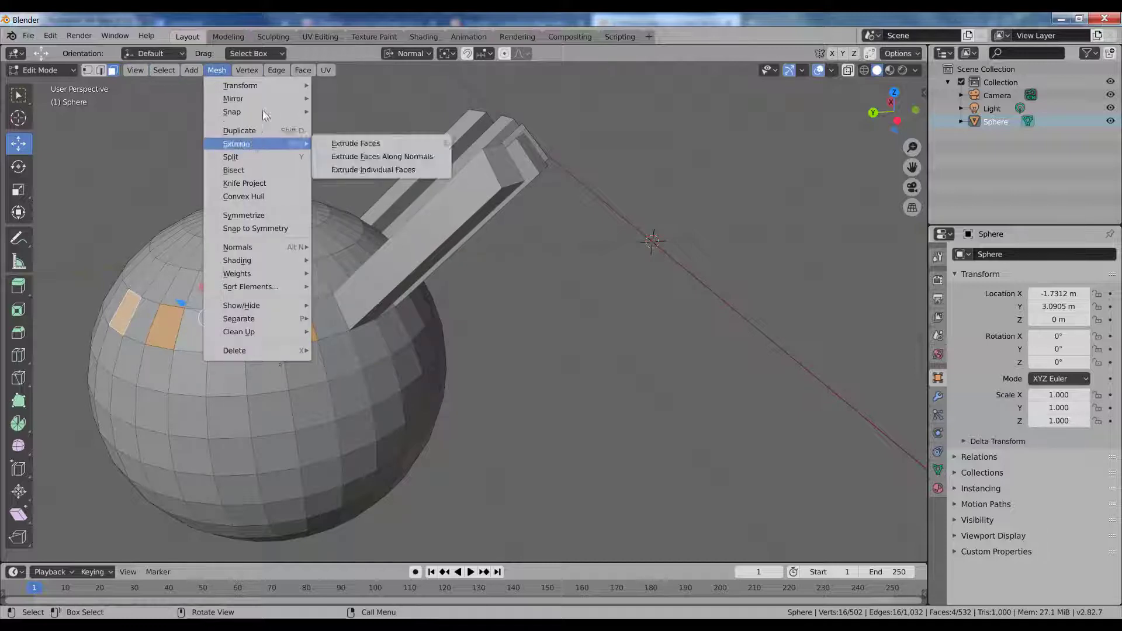
mouse_move(295, 144)
click(371, 157)
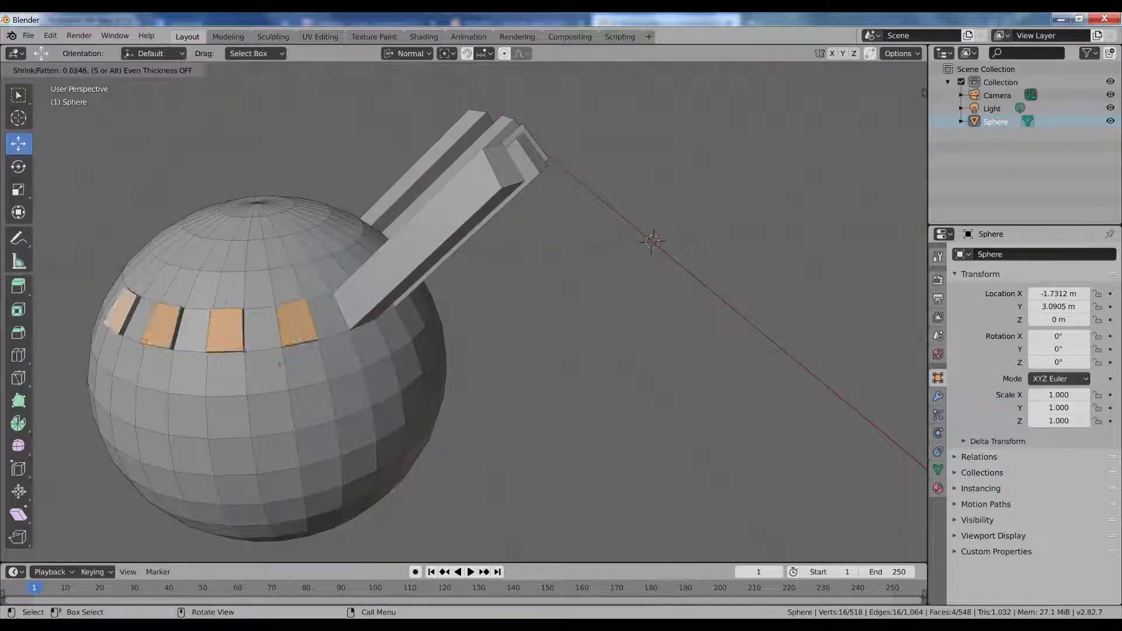
click(255, 531)
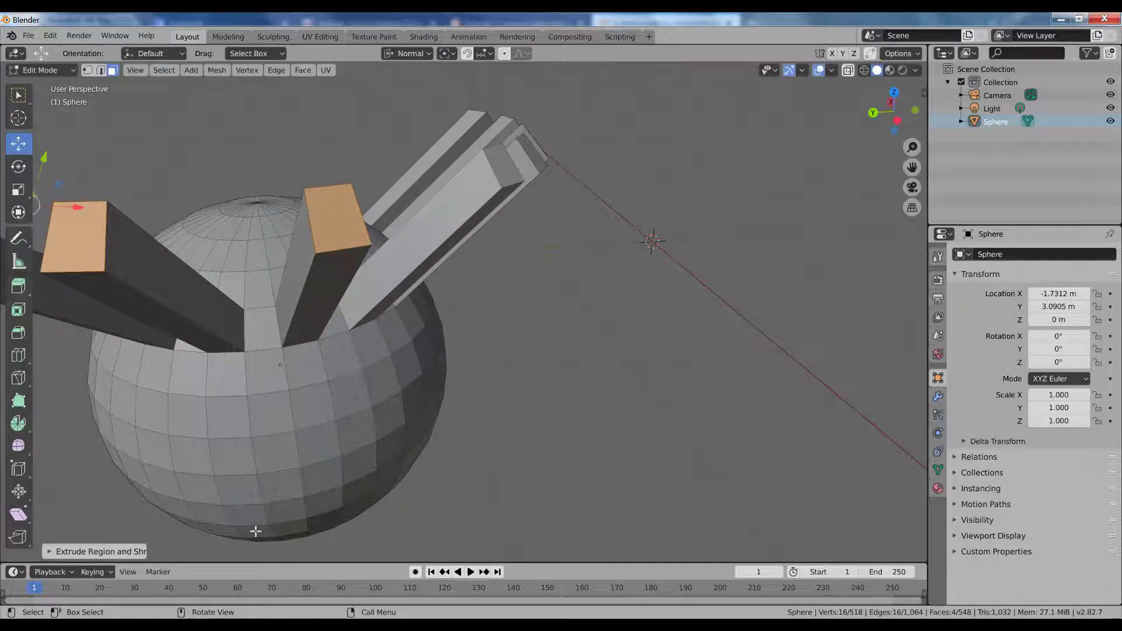
middle_drag(588, 451, 503, 479)
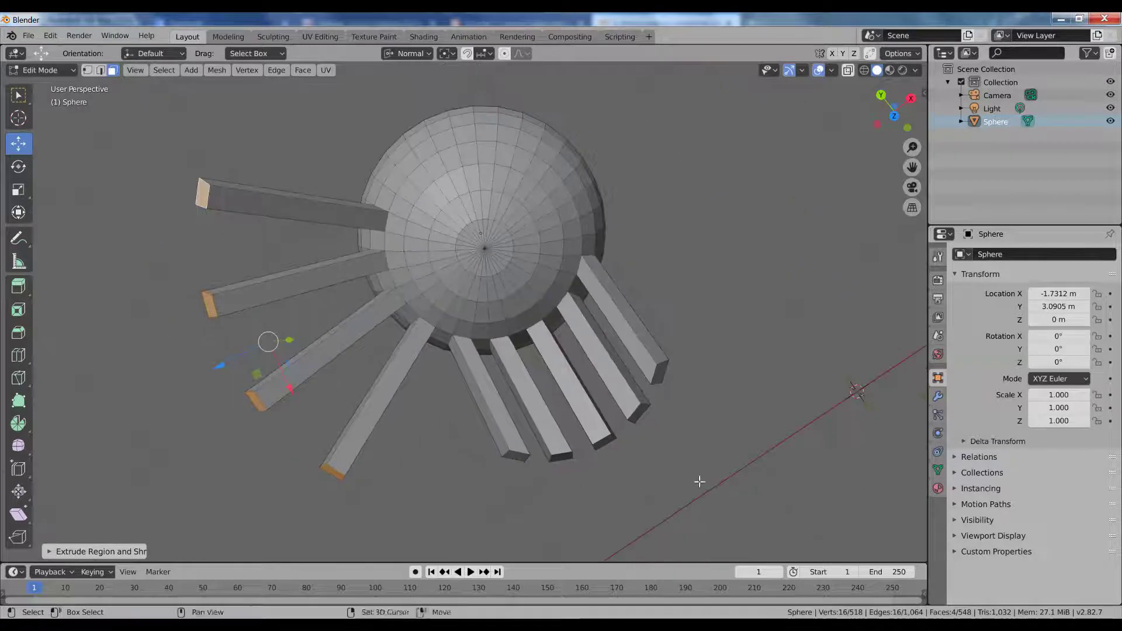
middle_drag(699, 479, 650, 376)
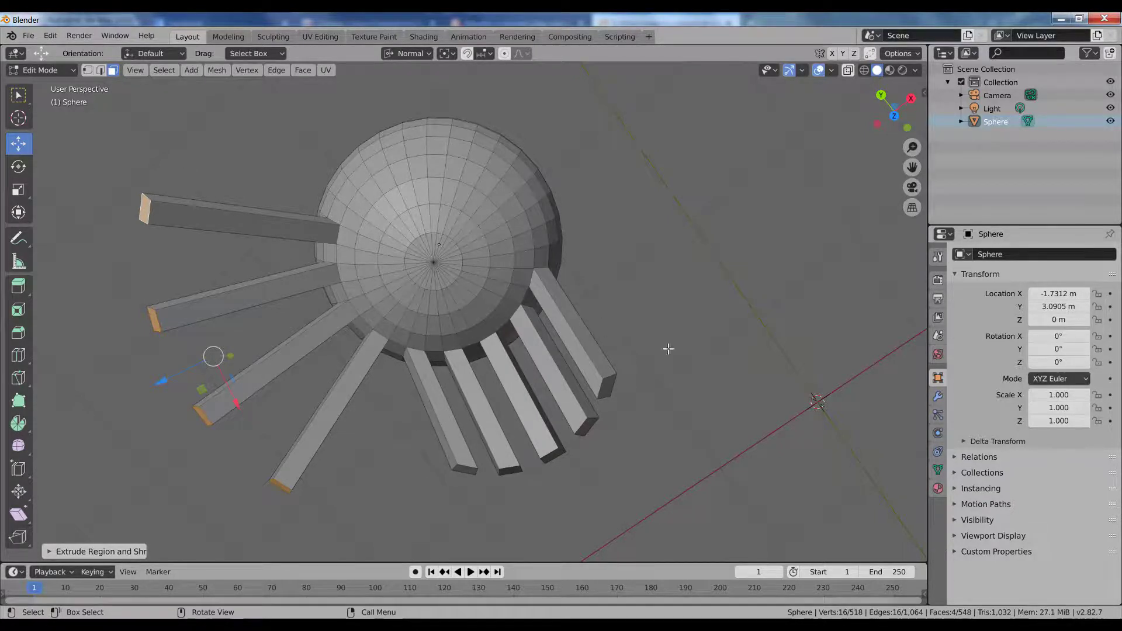
middle_drag(680, 323, 691, 325)
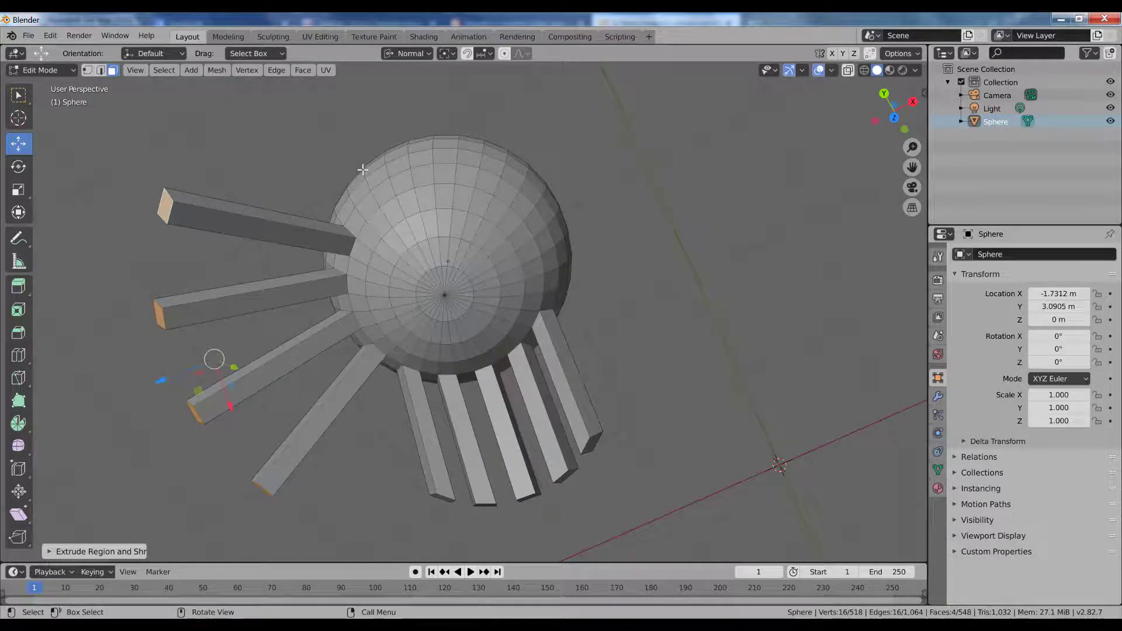
click(415, 54)
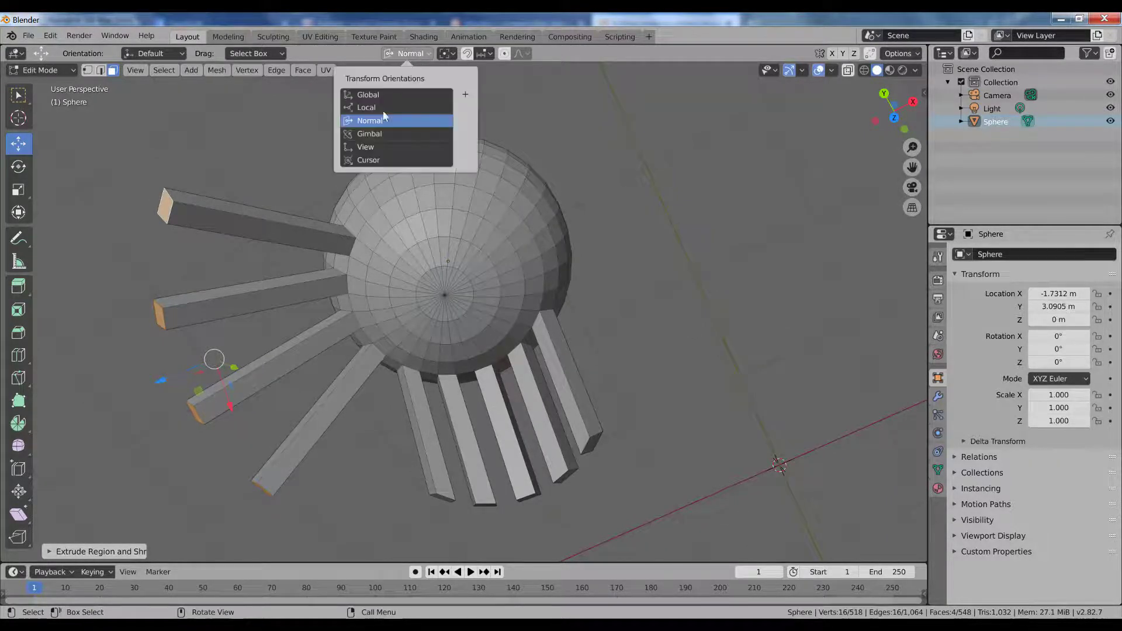